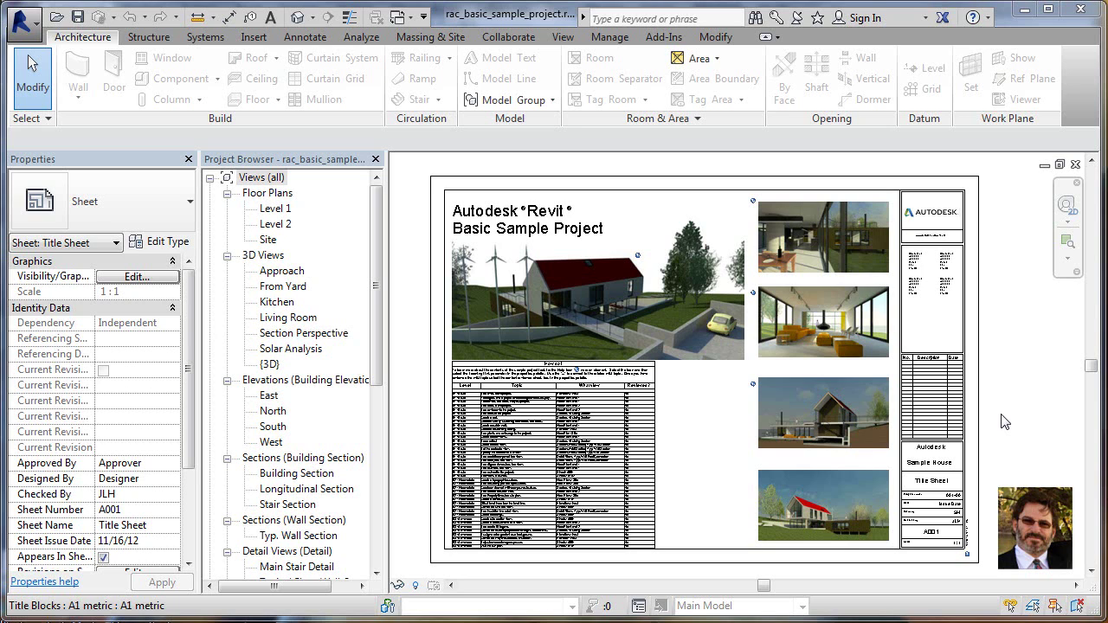
Open the Level 1 floor plan and display its crop region.
{"action": "double_click", "coordinate": [273, 209]}
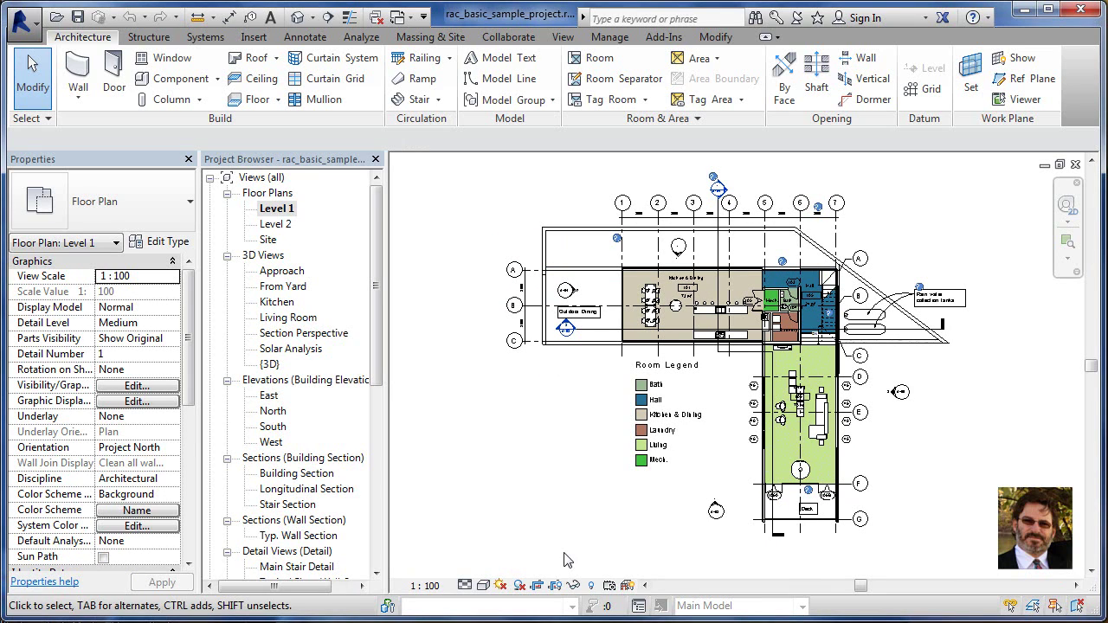
{"action": "left_click", "coordinate": [555, 586]}
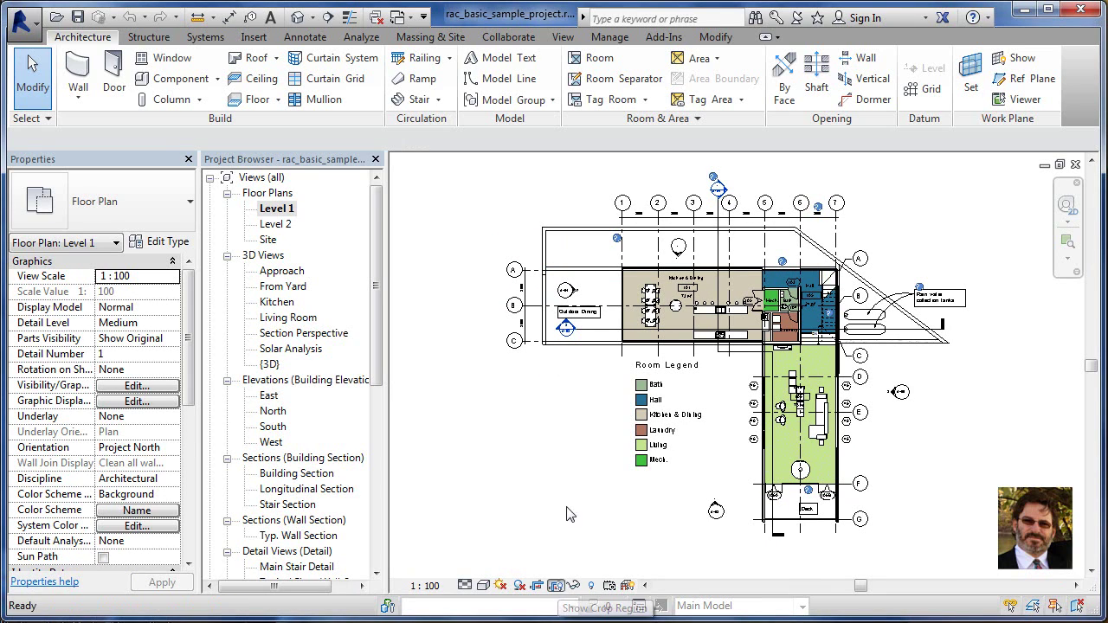
Edit the Level 1 crop region and delete its entire existing rectangular boundary sketch.
{"action": "left_click", "coordinate": [536, 461]}
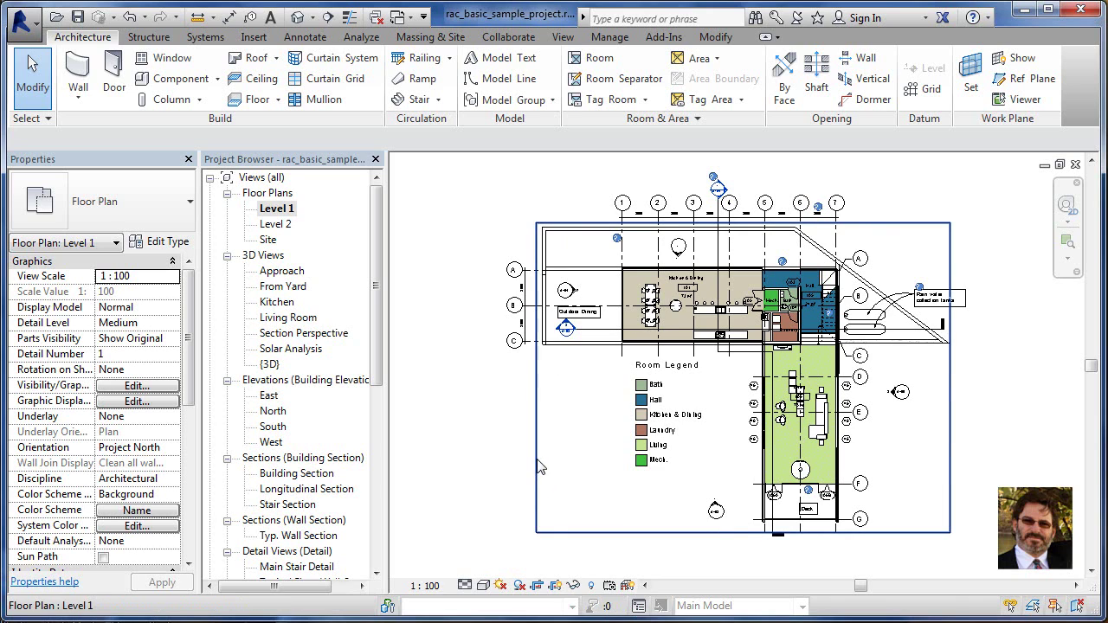
{"action": "left_click", "coordinate": [536, 514]}
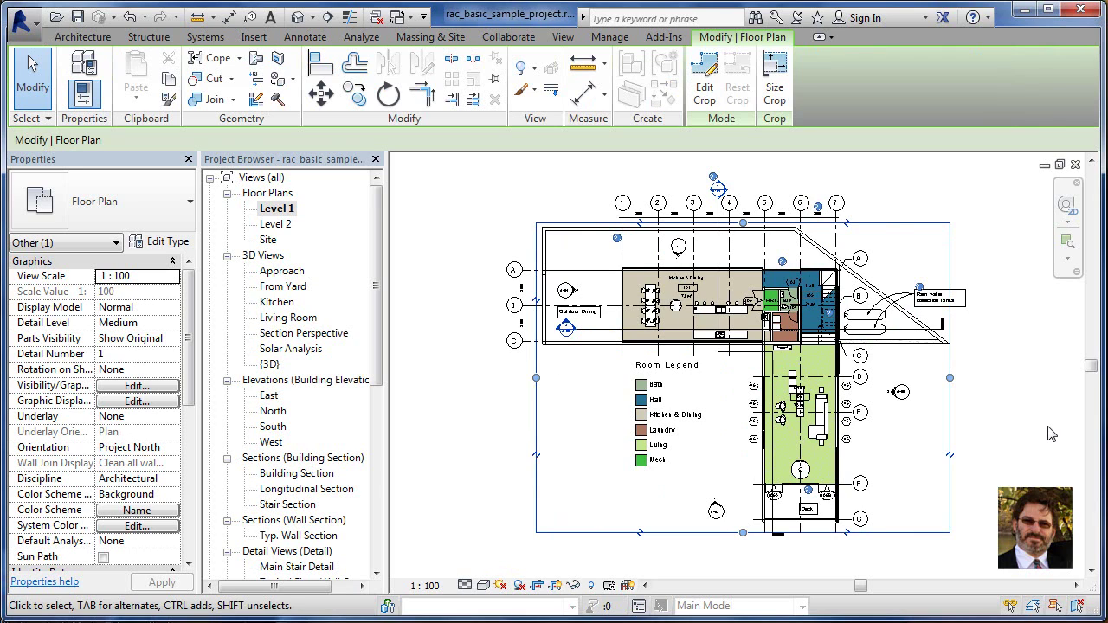
{"action": "left_click", "coordinate": [706, 95]}
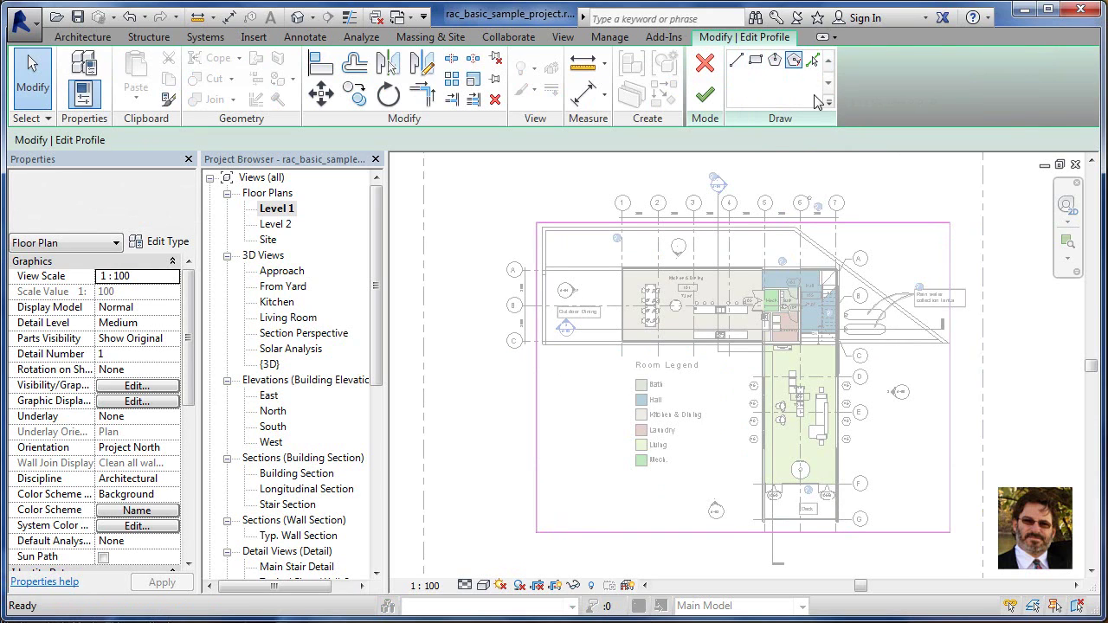
{"action": "key", "text": "Tab"}
{"action": "left_click", "coordinate": [856, 228]}
{"action": "key", "text": "Delete"}
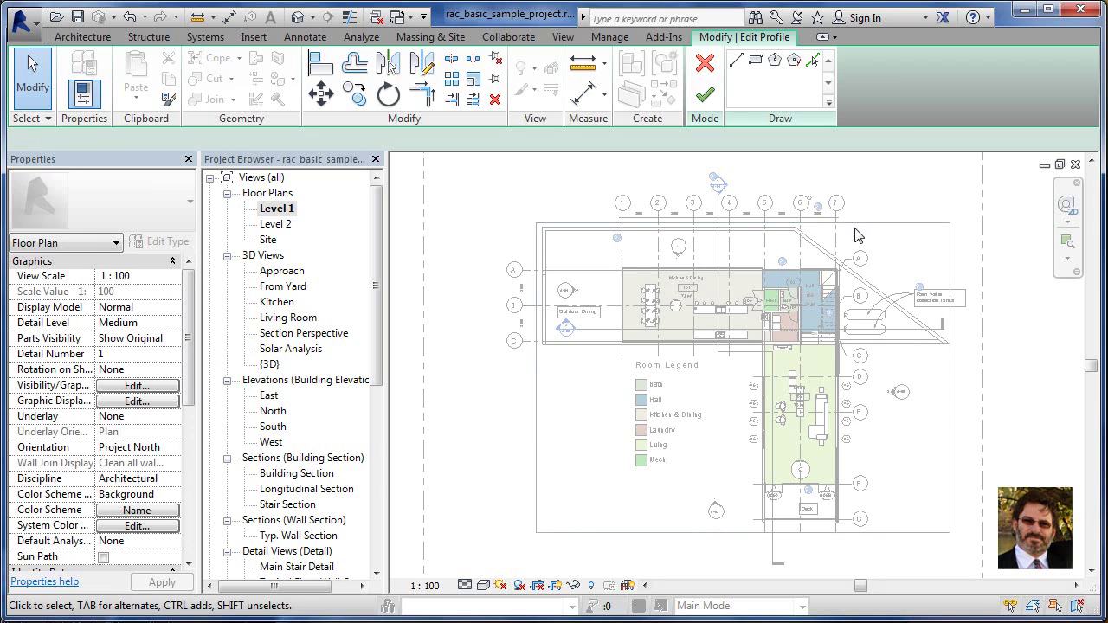
Sketch a closed, irregular nine-sided crop boundary with chained lines across the kitchen/dining and living areas, and finish the edit.
{"action": "left_click", "coordinate": [736, 59]}
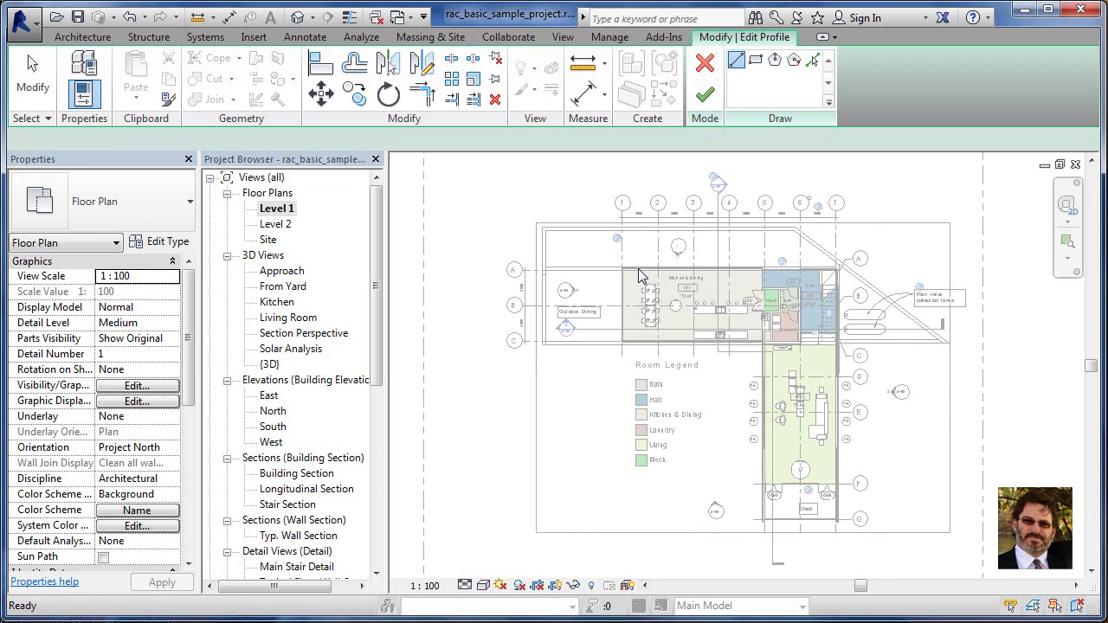
{"action": "left_click", "coordinate": [609, 256]}
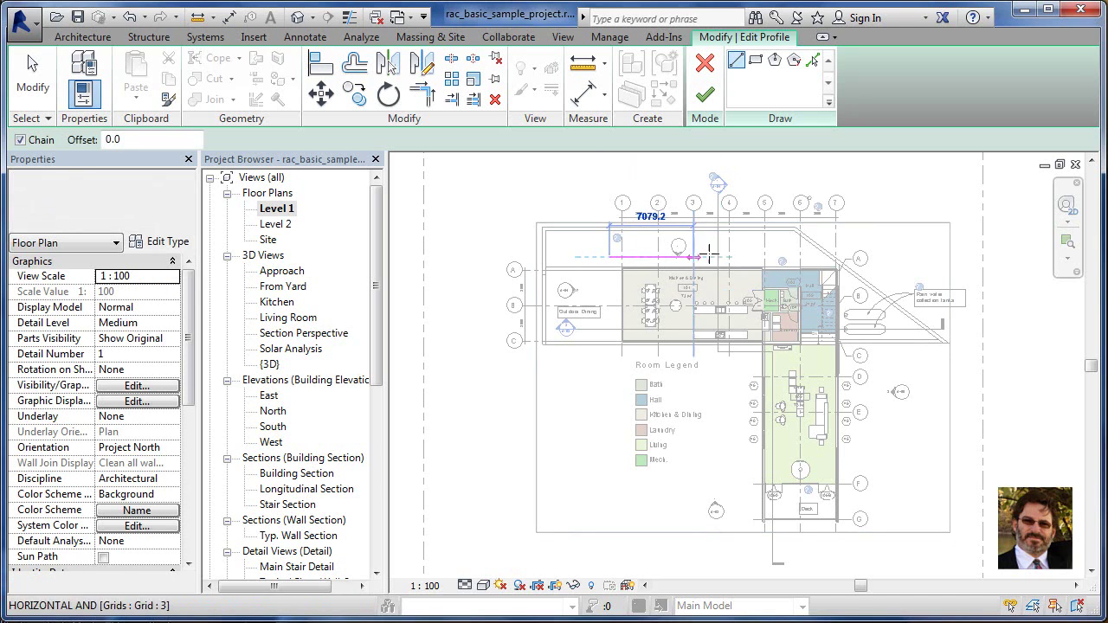
{"action": "left_click", "coordinate": [742, 252]}
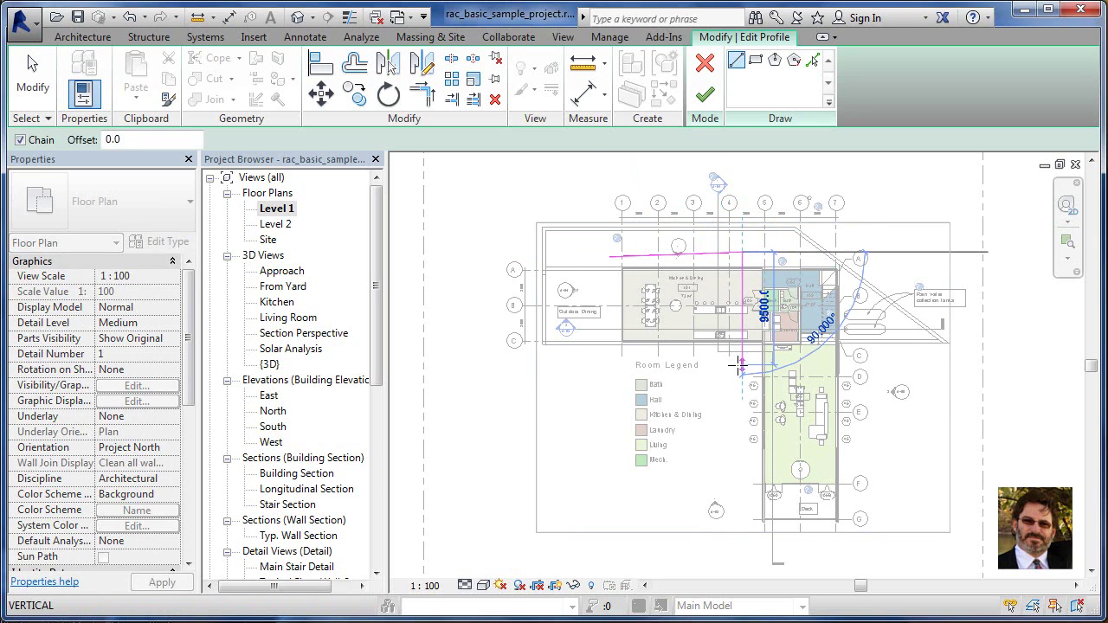
{"action": "left_click", "coordinate": [742, 365]}
{"action": "left_click", "coordinate": [855, 356]}
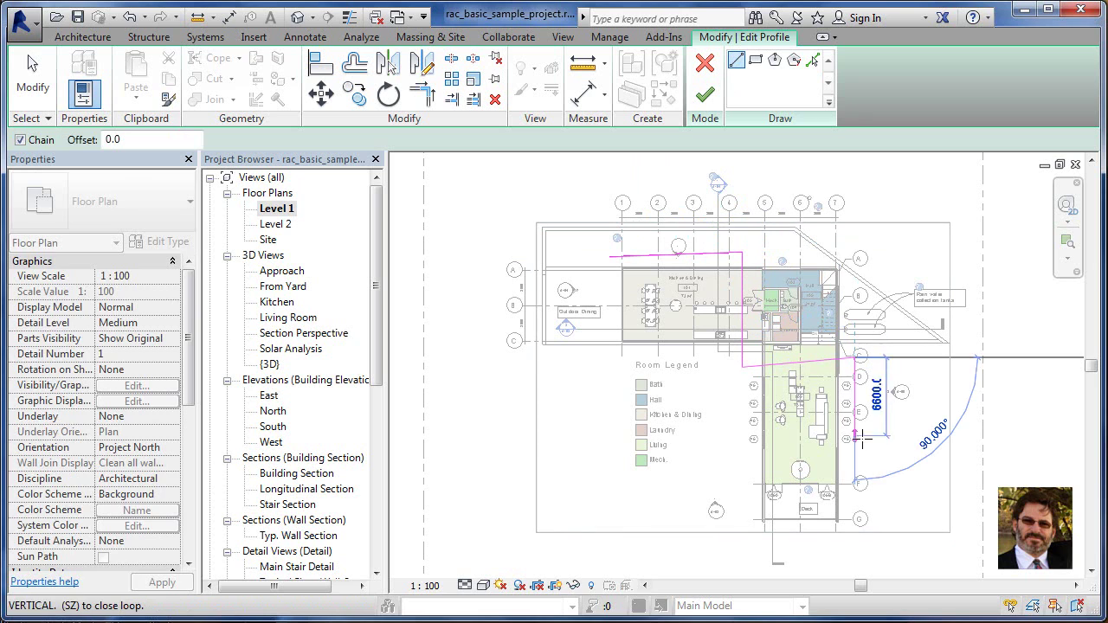
{"action": "left_click", "coordinate": [863, 461]}
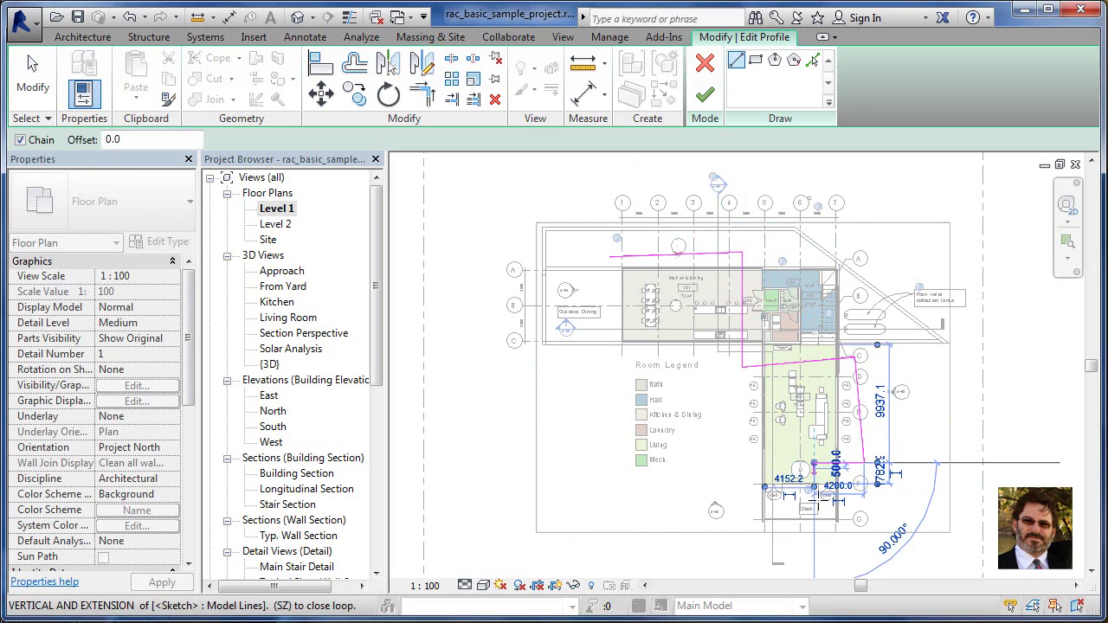
{"action": "left_click", "coordinate": [814, 461]}
{"action": "left_click", "coordinate": [814, 508]}
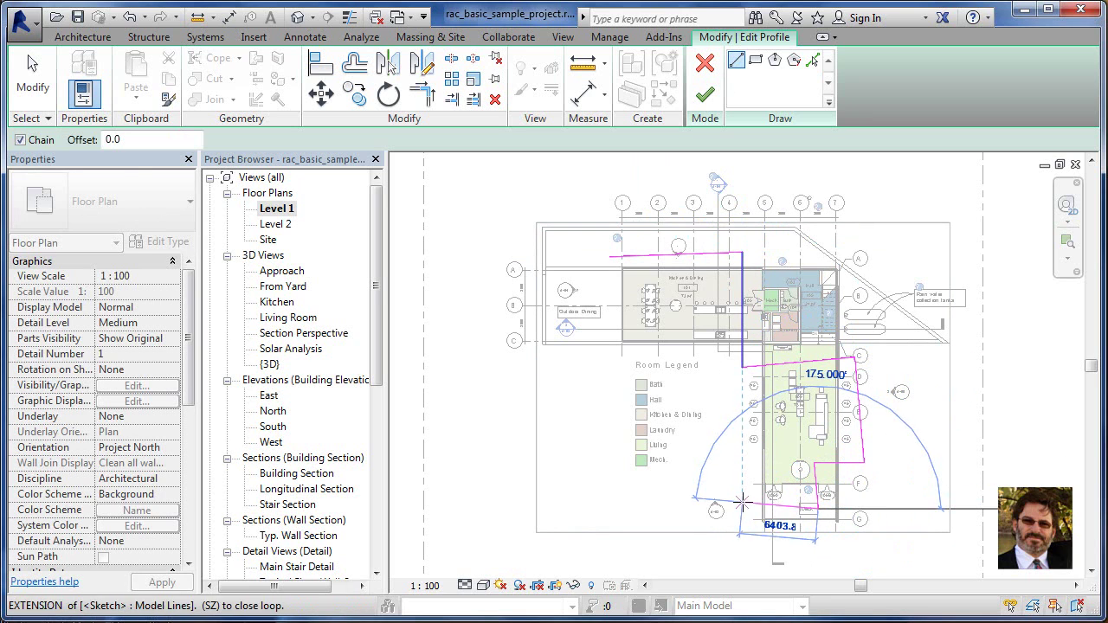
{"action": "left_click", "coordinate": [743, 508]}
{"action": "left_click", "coordinate": [742, 414]}
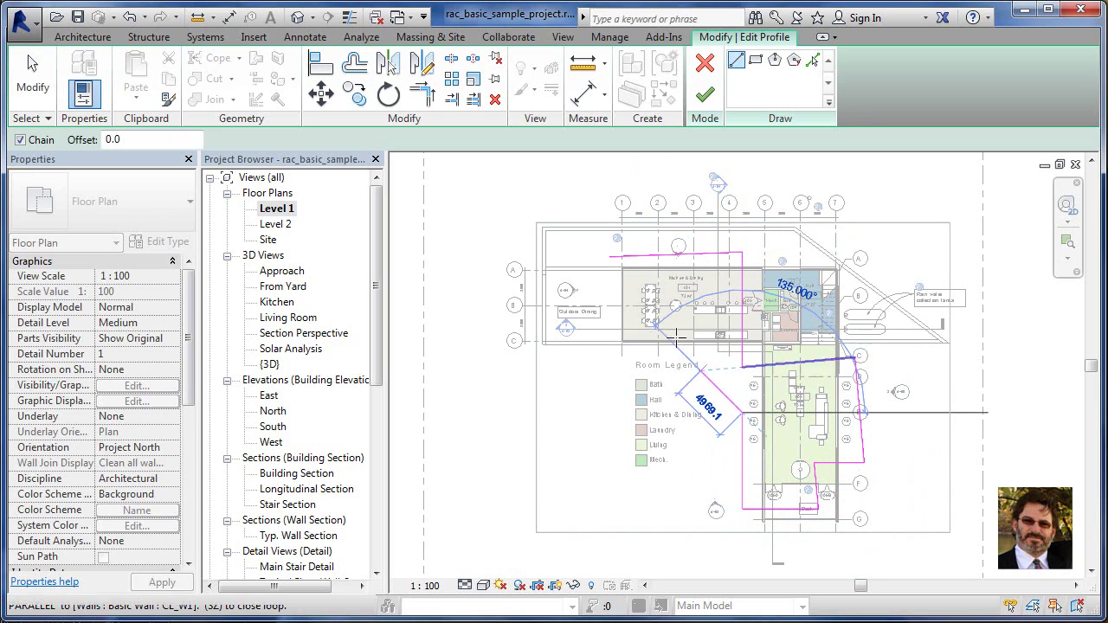
{"action": "left_click", "coordinate": [610, 256]}
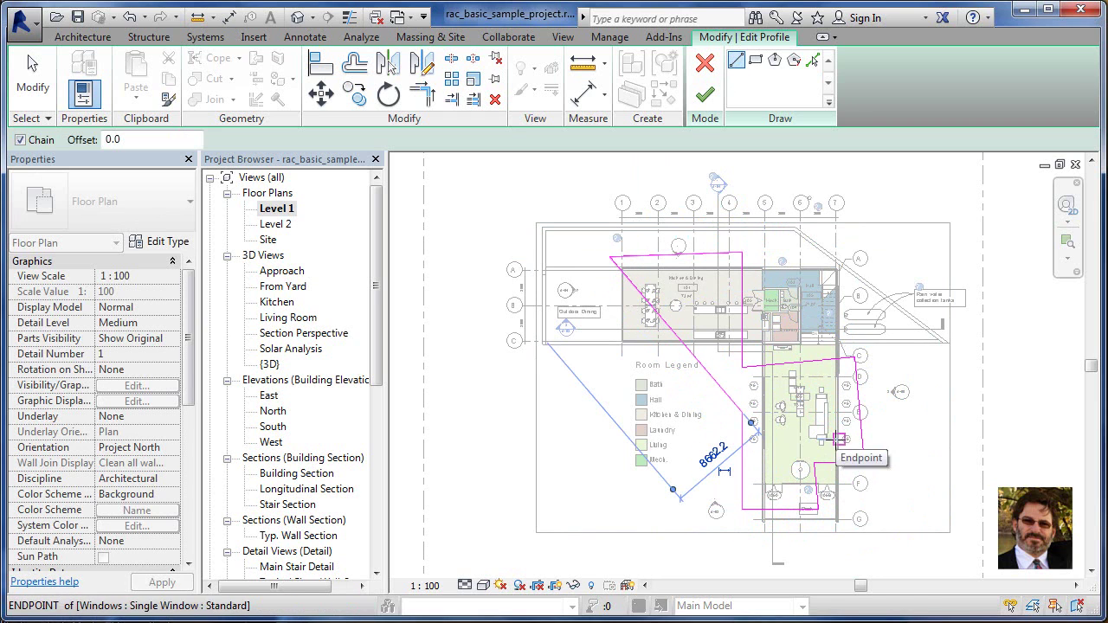
{"action": "left_click", "coordinate": [704, 97]}
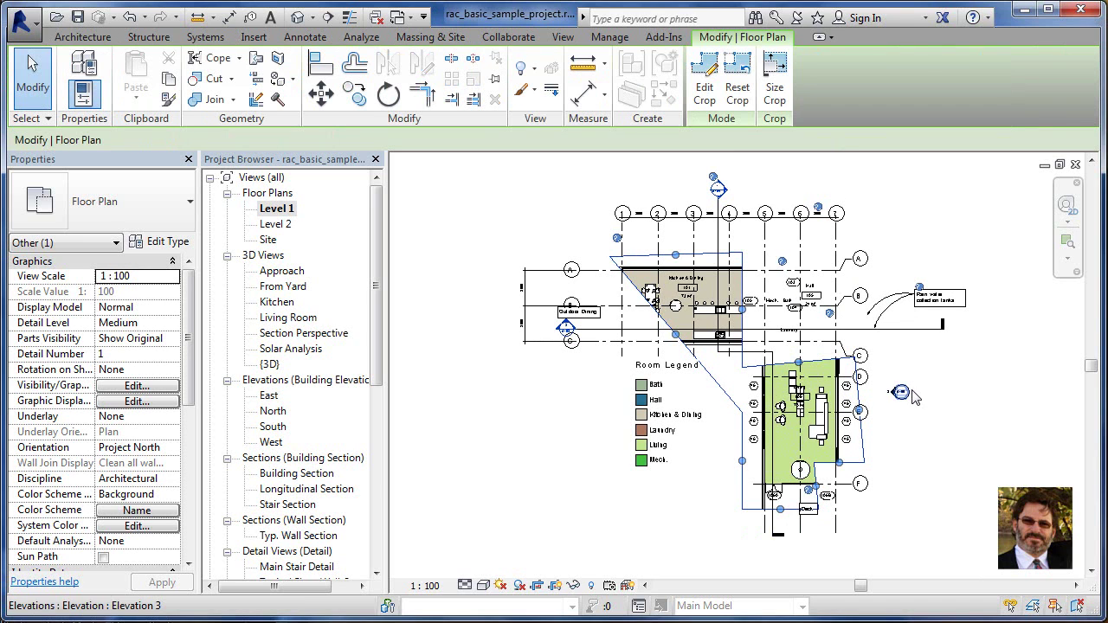
{"action": "left_click", "coordinate": [897, 390]}
{"action": "scroll", "coordinate": [840, 374], "scroll_direction": "up", "scroll_amount": 2}
{"action": "middle_click_drag", "start_coordinate": [846, 380], "coordinate": [835, 404]}
{"action": "scroll", "coordinate": [834, 400], "scroll_direction": "down", "scroll_amount": 3}
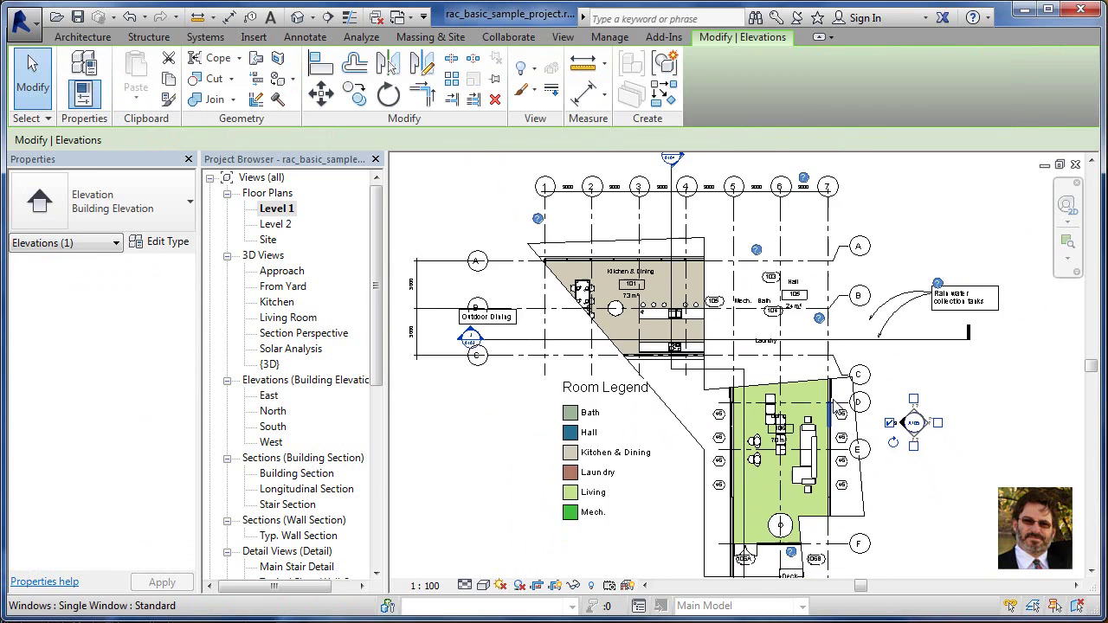
{"action": "left_click", "coordinate": [892, 454]}
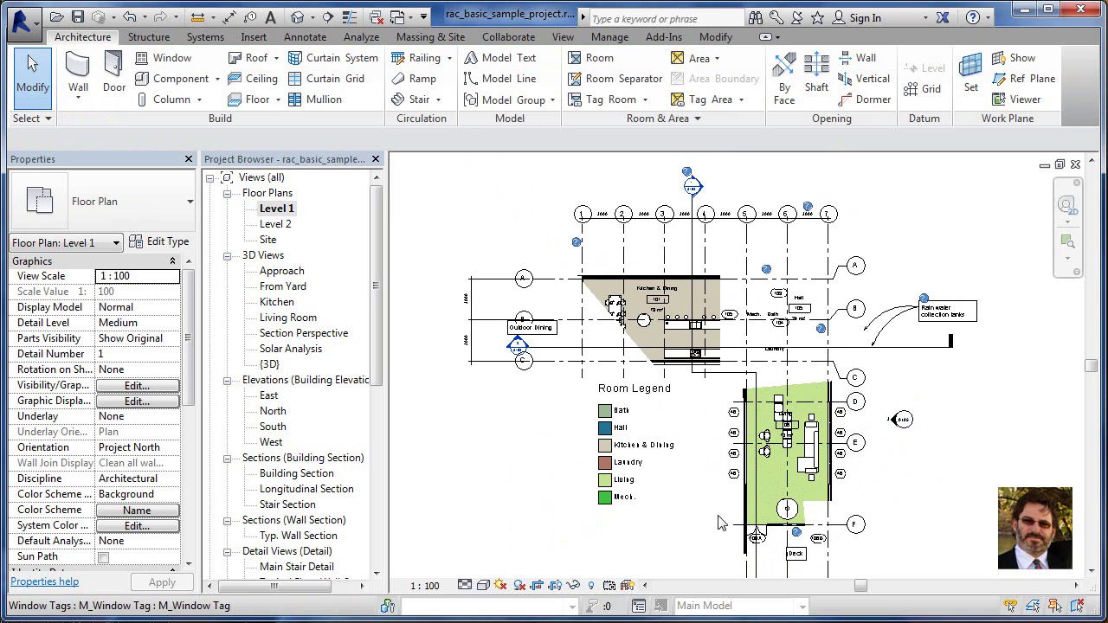
Display the crop region and try resetting it to its rectangular shape, undoing the reset.
{"action": "left_click", "coordinate": [558, 586]}
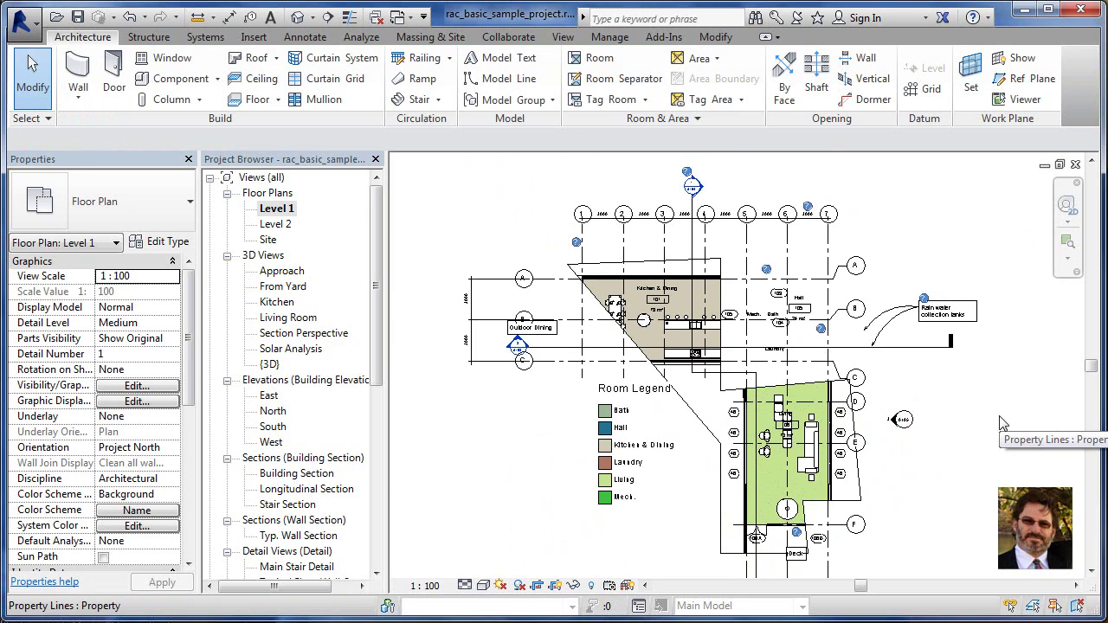
{"action": "left_click", "coordinate": [740, 431]}
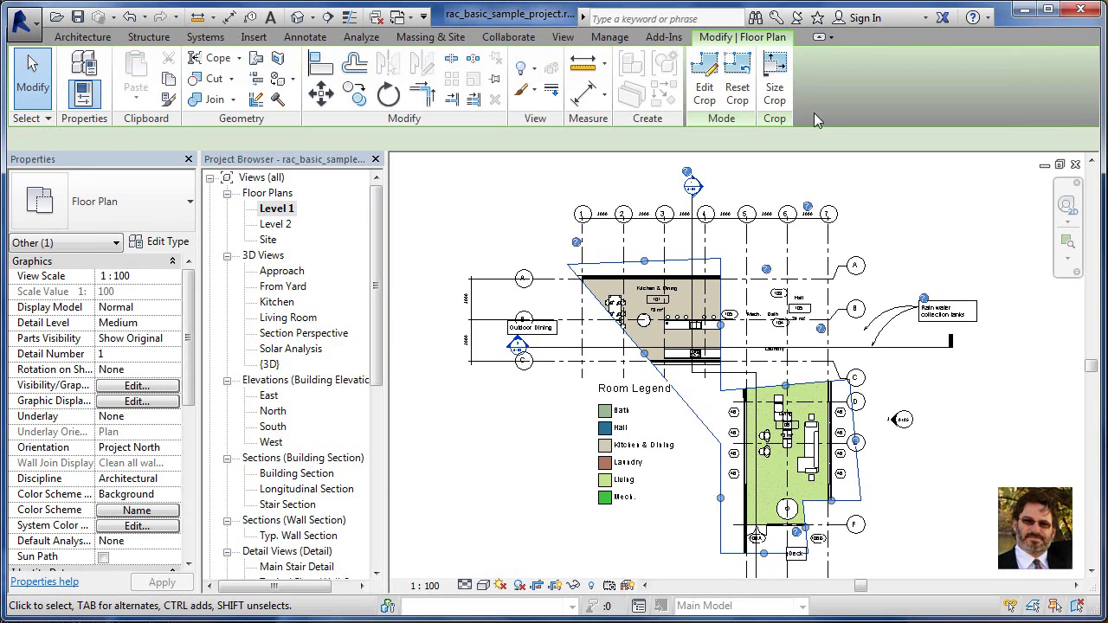
{"action": "left_click", "coordinate": [736, 87]}
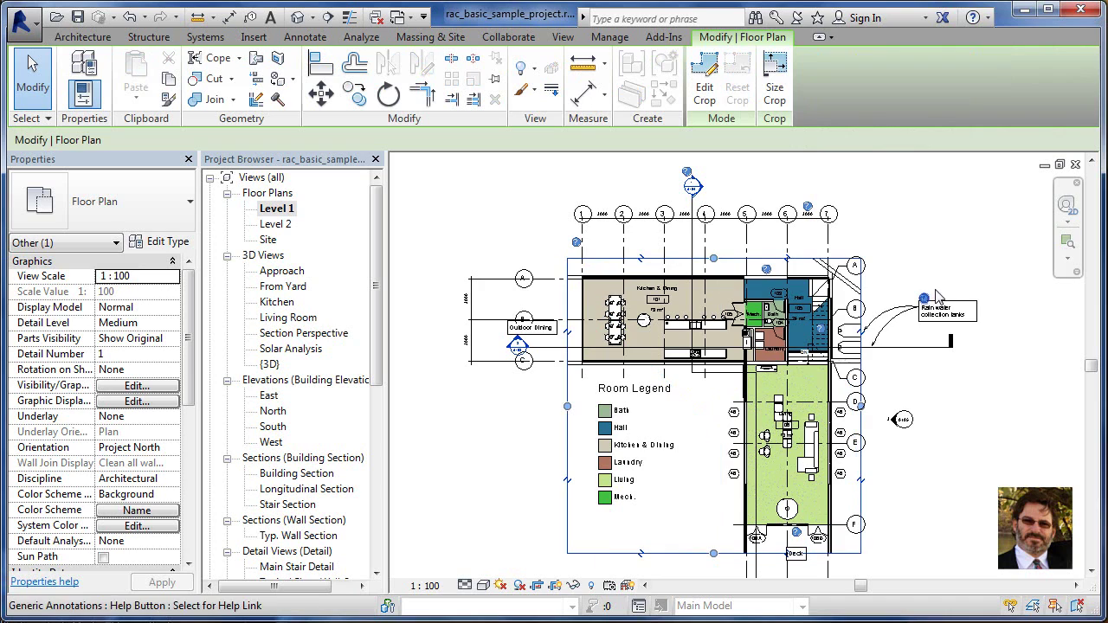
{"action": "left_click", "coordinate": [952, 216]}
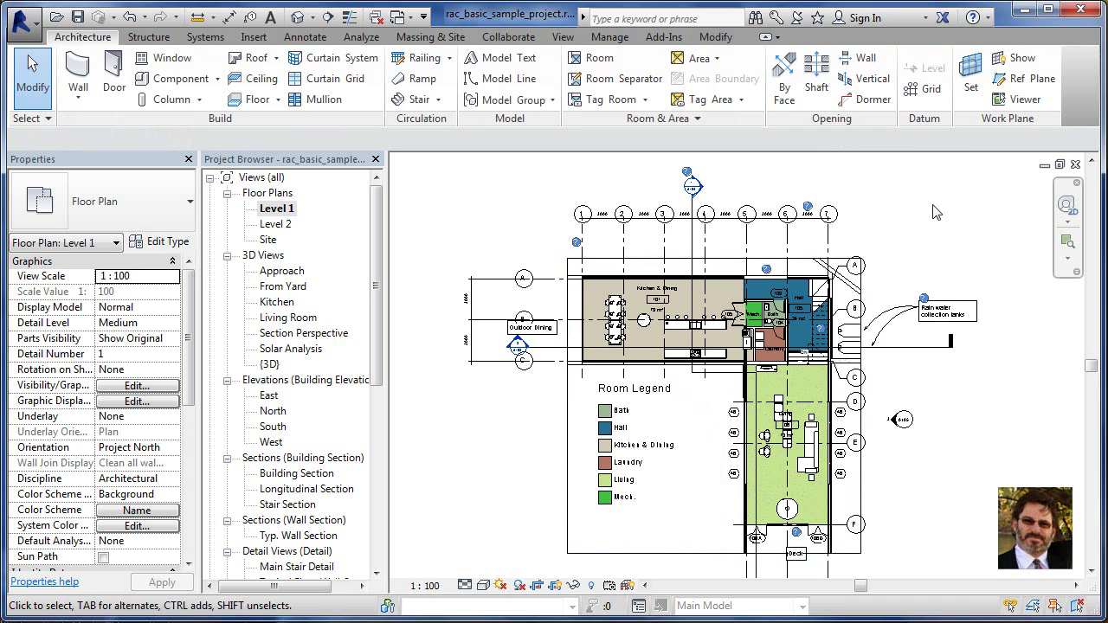
{"action": "left_click", "coordinate": [129, 16]}
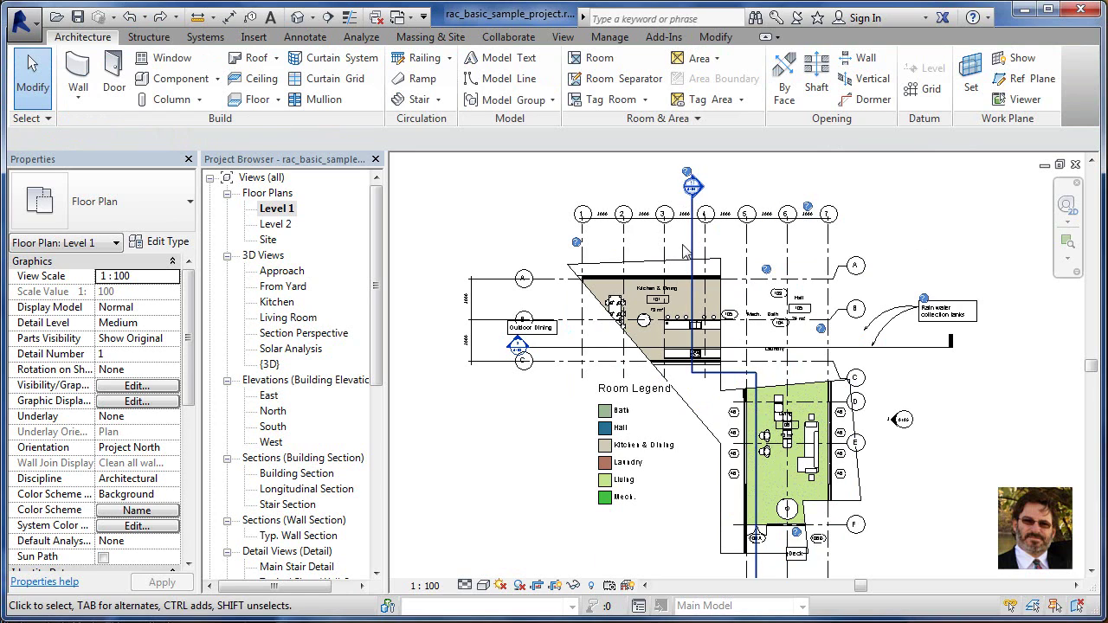
Turn on Annotation Crop for the Level 1 floor plan.
{"action": "left_click", "coordinate": [647, 259]}
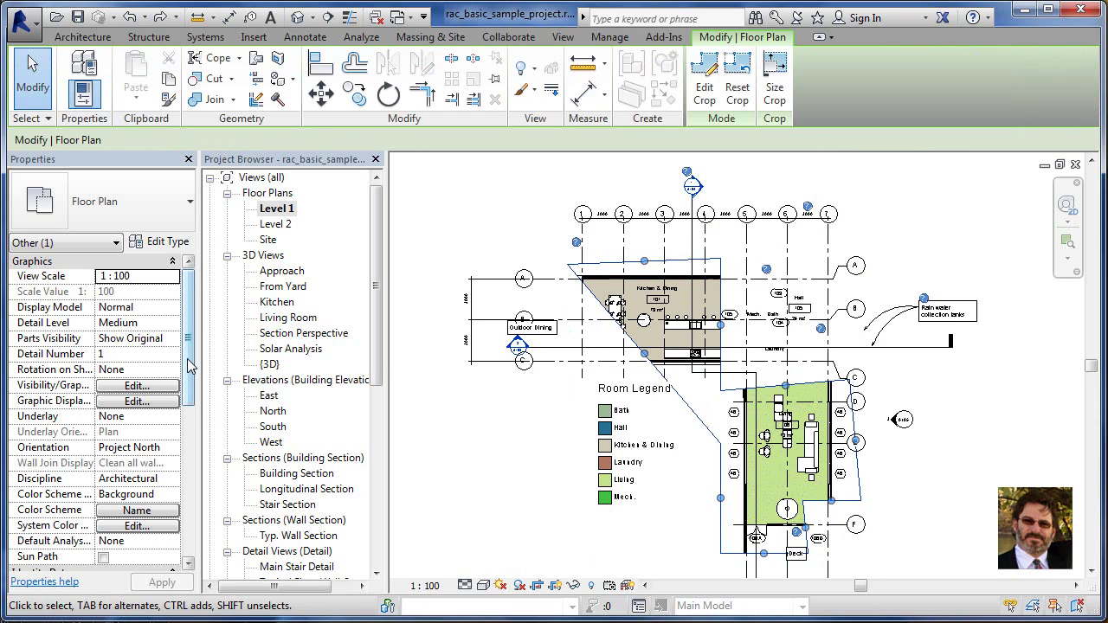
{"action": "left_click_drag", "start_coordinate": [190, 367], "coordinate": [194, 486]}
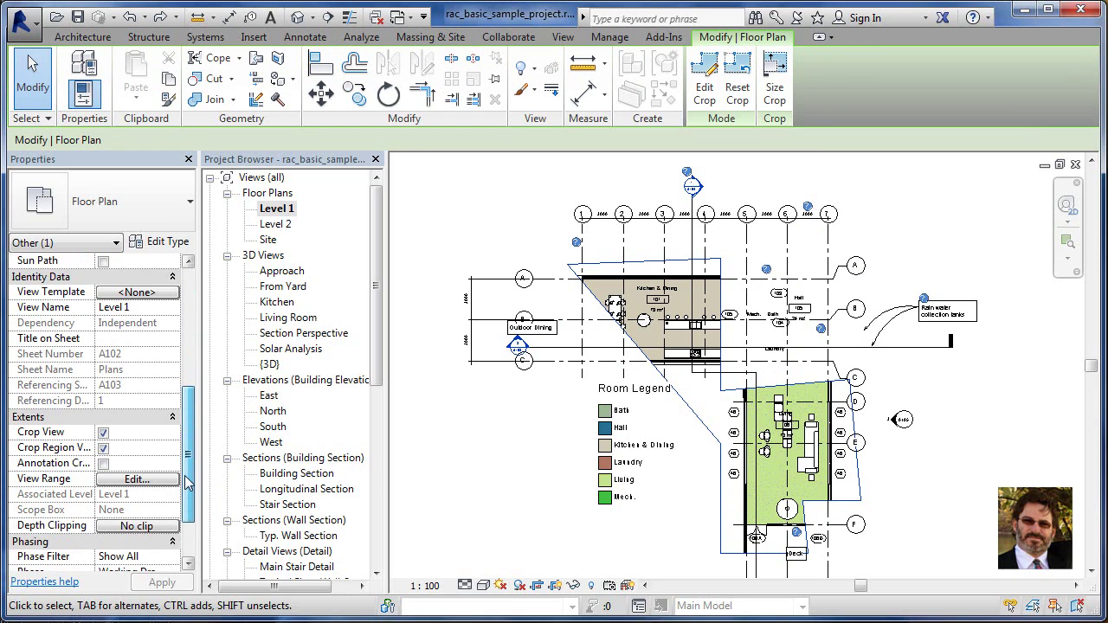
{"action": "left_click", "coordinate": [103, 464]}
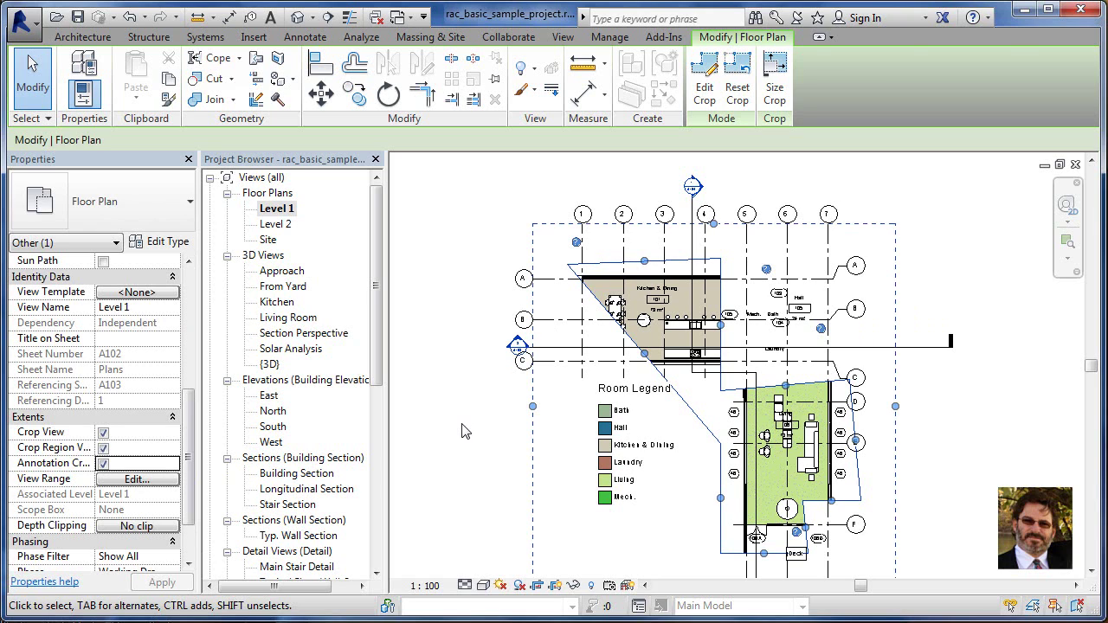
{"action": "key", "text": "Escape"}
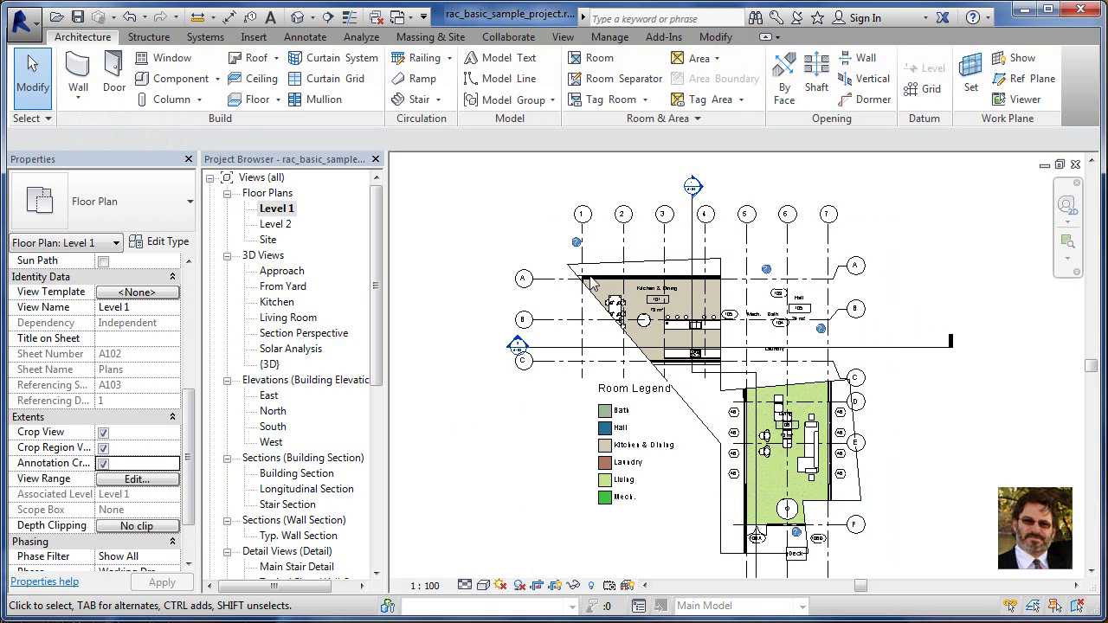
Set the left annotation crop offset of the Level 1 crop region to 100 mm.
{"action": "left_click", "coordinate": [592, 285]}
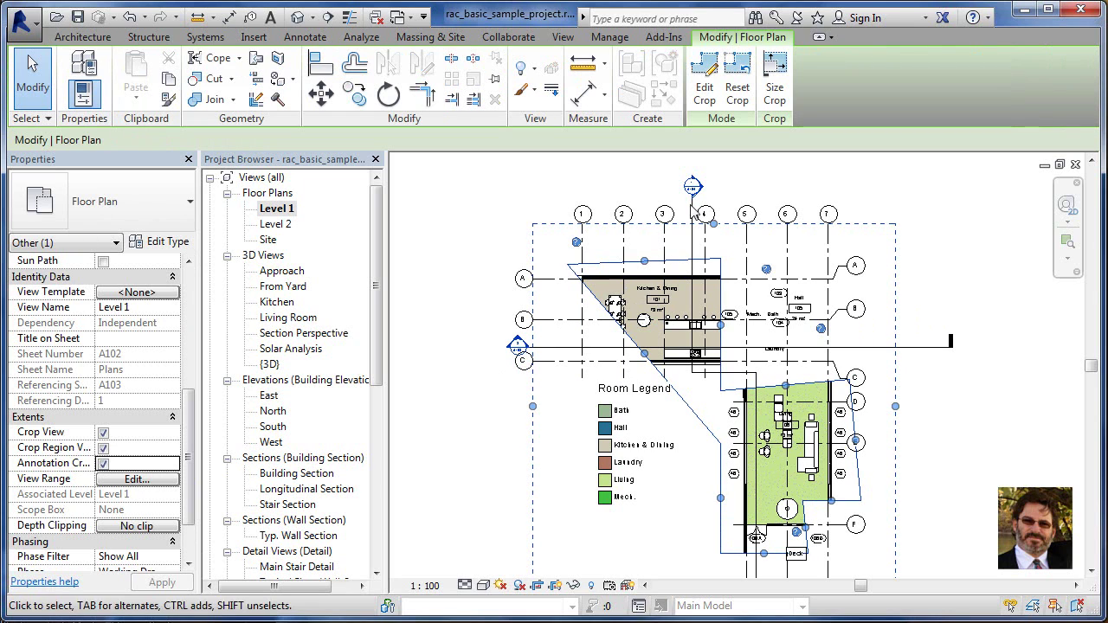
{"action": "left_click", "coordinate": [773, 110]}
{"action": "left_click_drag", "start_coordinate": [365, 323], "coordinate": [273, 330]}
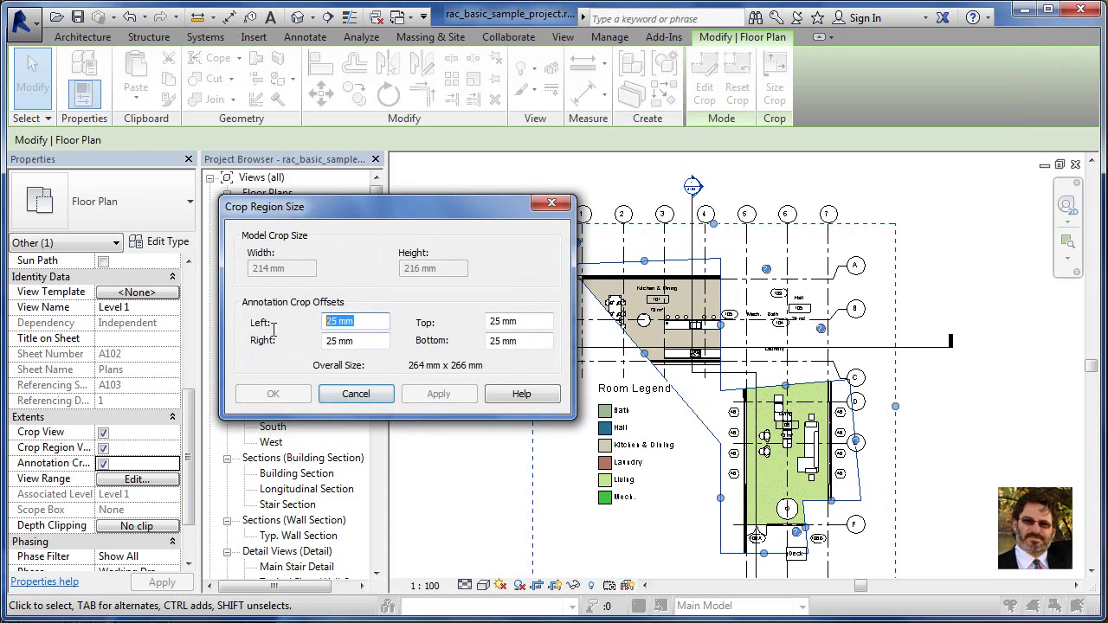
{"action": "left_click_drag", "start_coordinate": [407, 207], "coordinate": [302, 205]}
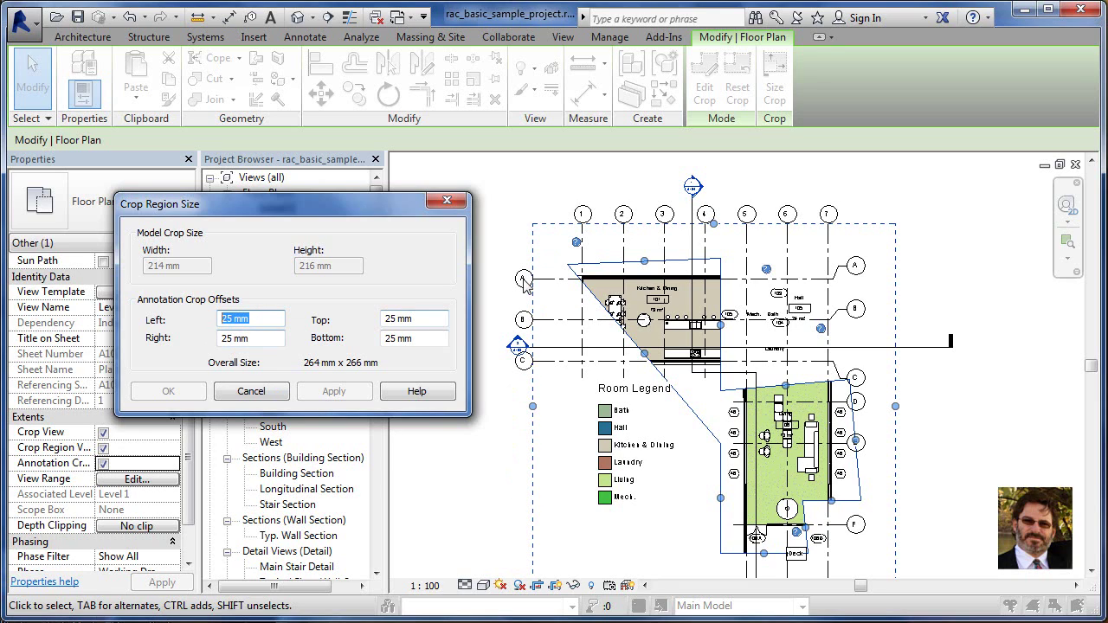
{"action": "type", "text": "1"}
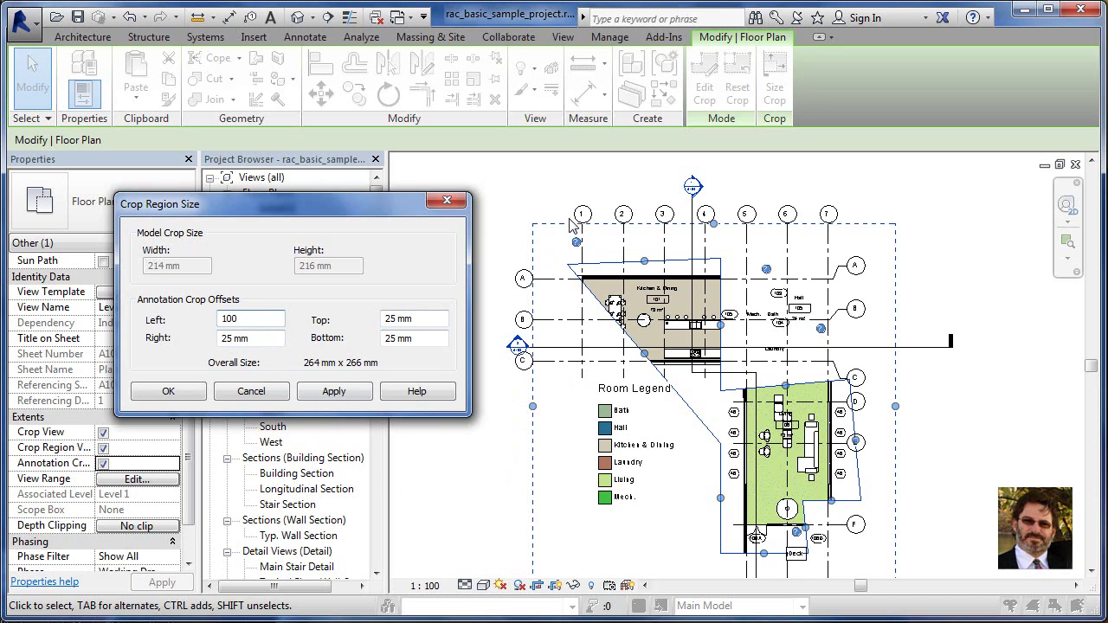
{"action": "type", "text": "00"}
{"action": "left_click", "coordinate": [333, 403]}
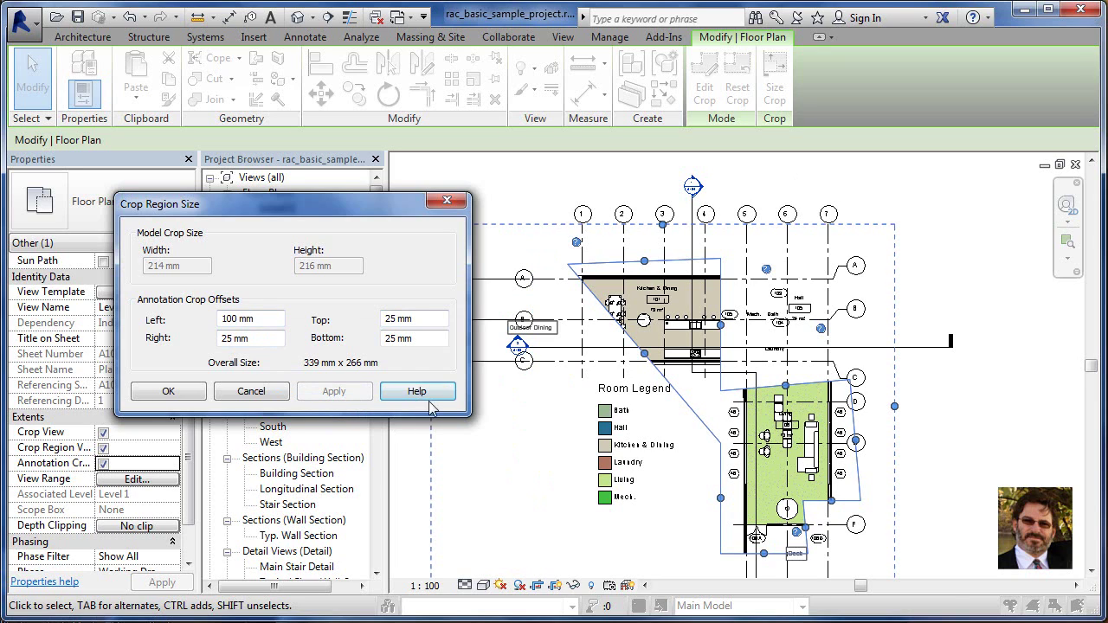
{"action": "left_click_drag", "start_coordinate": [383, 221], "coordinate": [295, 221]}
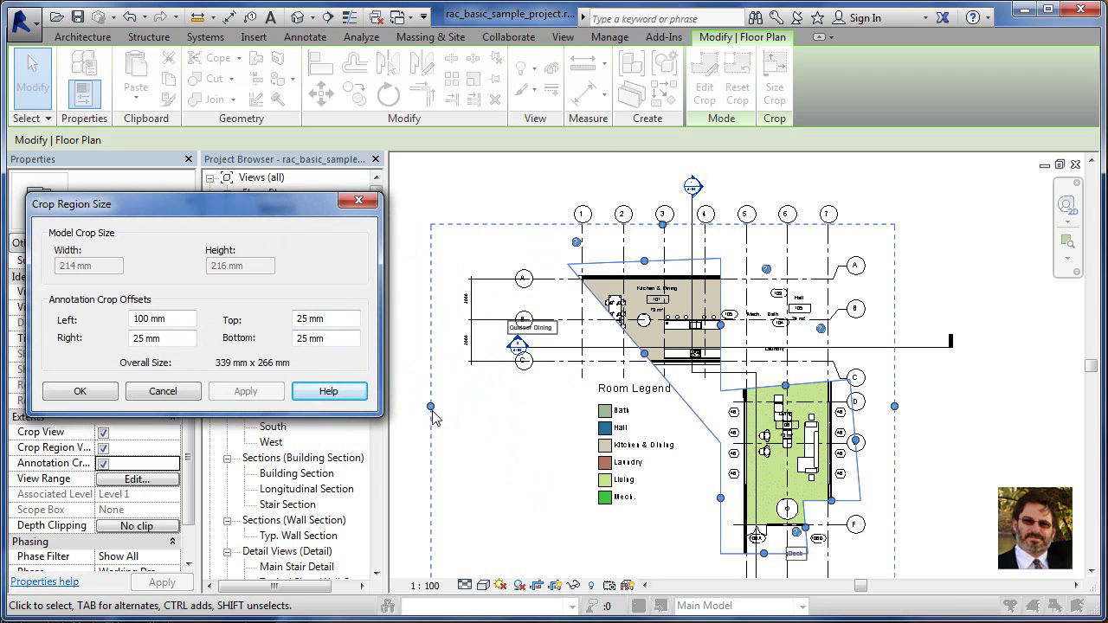
{"action": "left_click", "coordinate": [108, 394]}
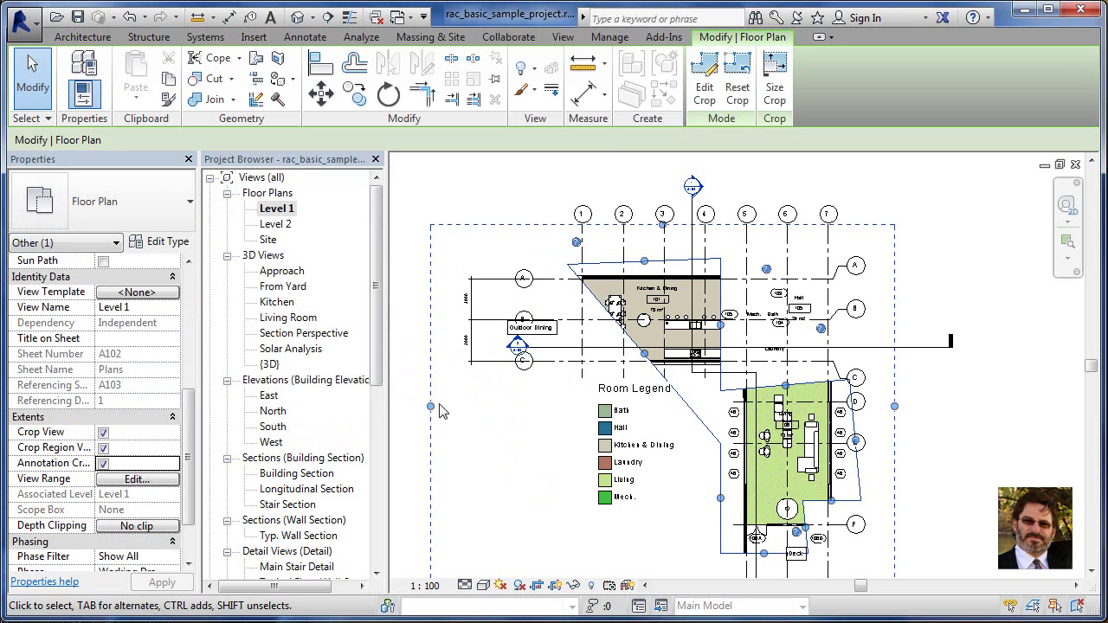
Pull the left annotation crop edge inward toward the plan and set its offset to 25 mm.
{"action": "left_click_drag", "start_coordinate": [433, 405], "coordinate": [540, 407]}
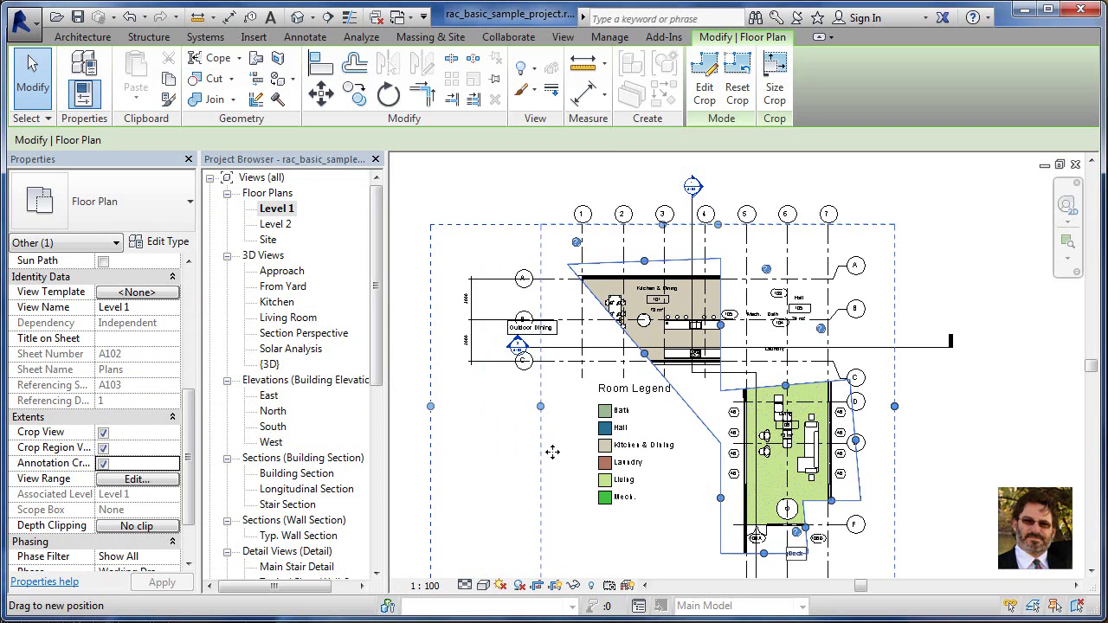
{"action": "left_click", "coordinate": [775, 86]}
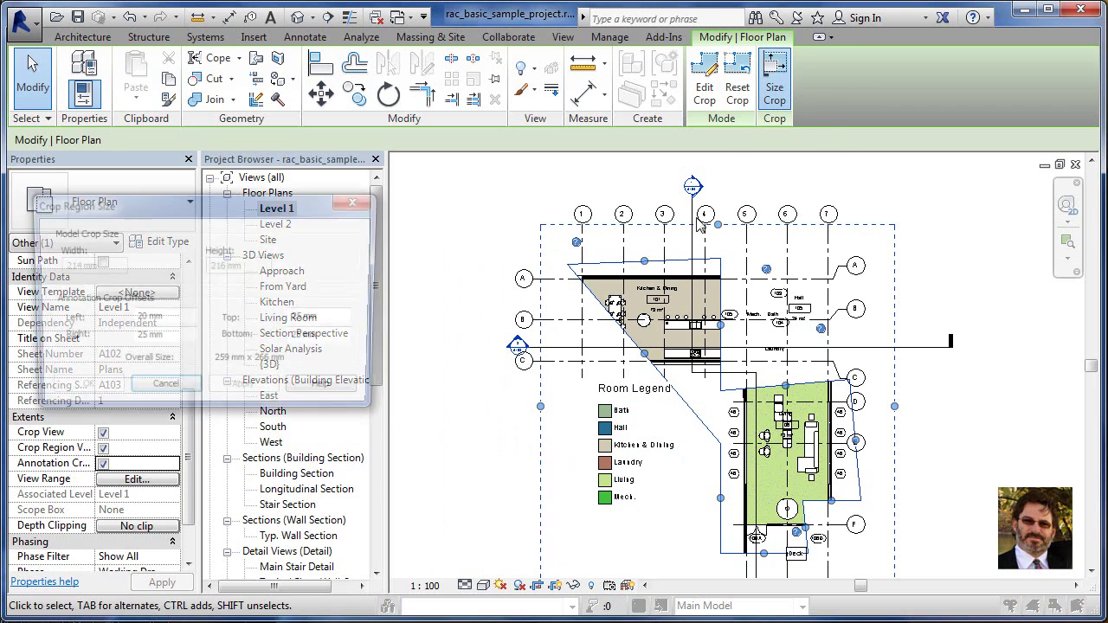
{"action": "left_click_drag", "start_coordinate": [180, 319], "coordinate": [92, 336]}
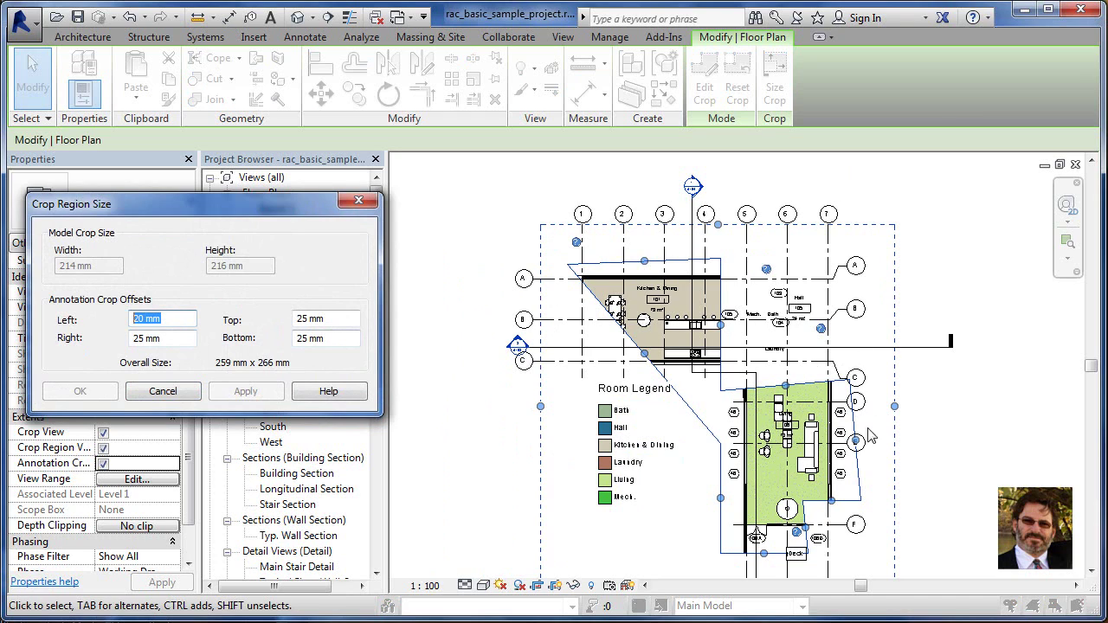
{"action": "left_click", "coordinate": [931, 422]}
{"action": "type", "text": "25"}
{"action": "left_click", "coordinate": [79, 391]}
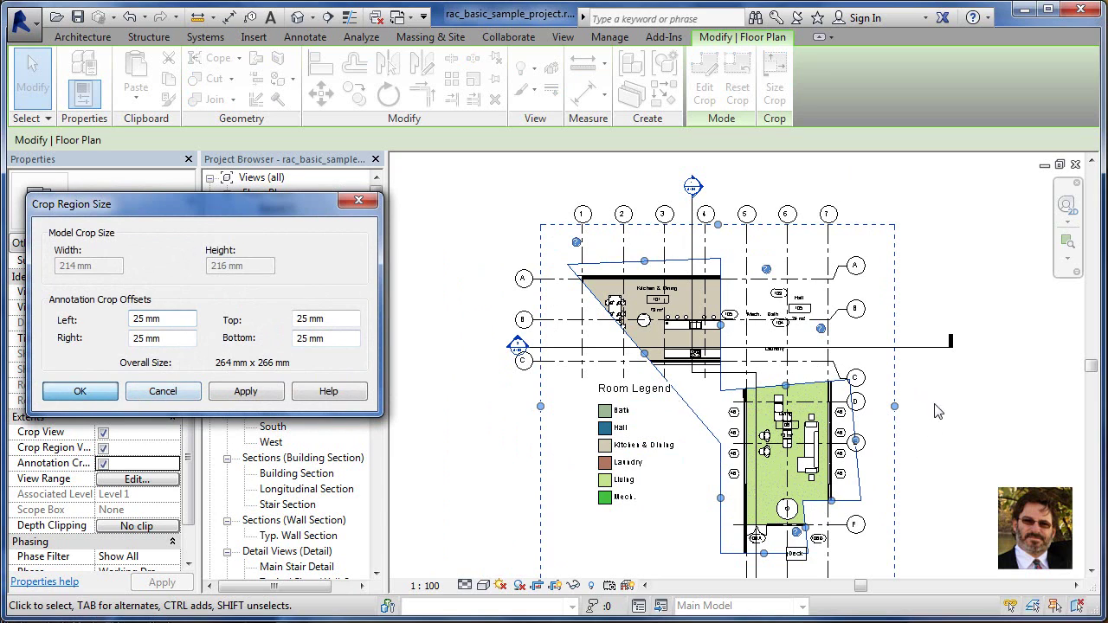
Turn off Annotation Crop for the Level 1 floor plan.
{"action": "left_click", "coordinate": [952, 411]}
{"action": "middle_click_drag", "start_coordinate": [971, 433], "coordinate": [945, 388]}
{"action": "left_click", "coordinate": [617, 223]}
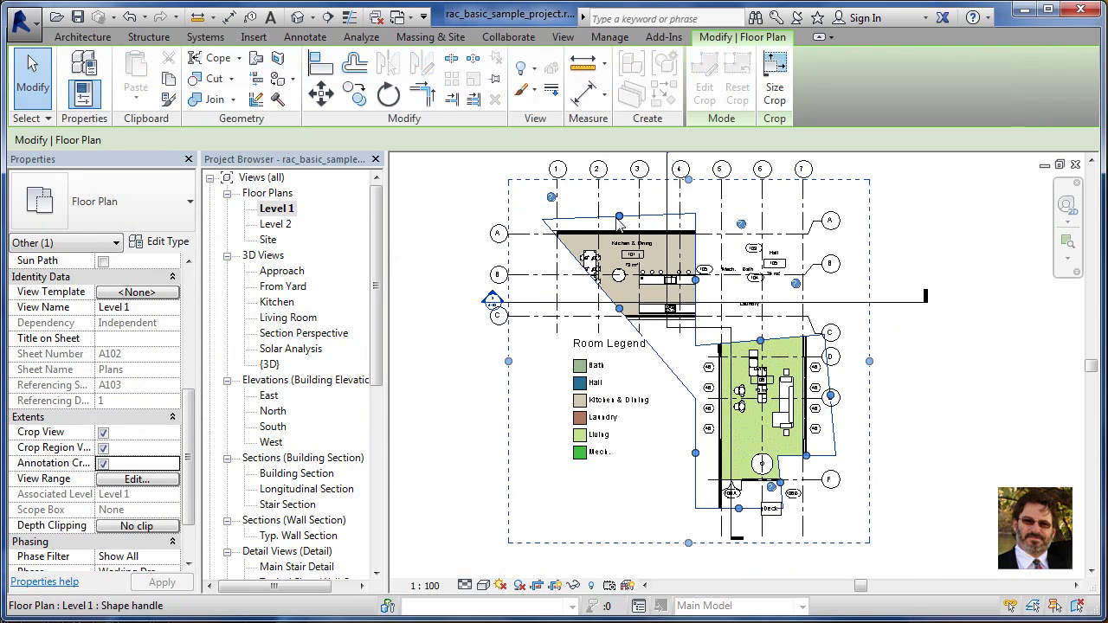
{"action": "left_click", "coordinate": [103, 463]}
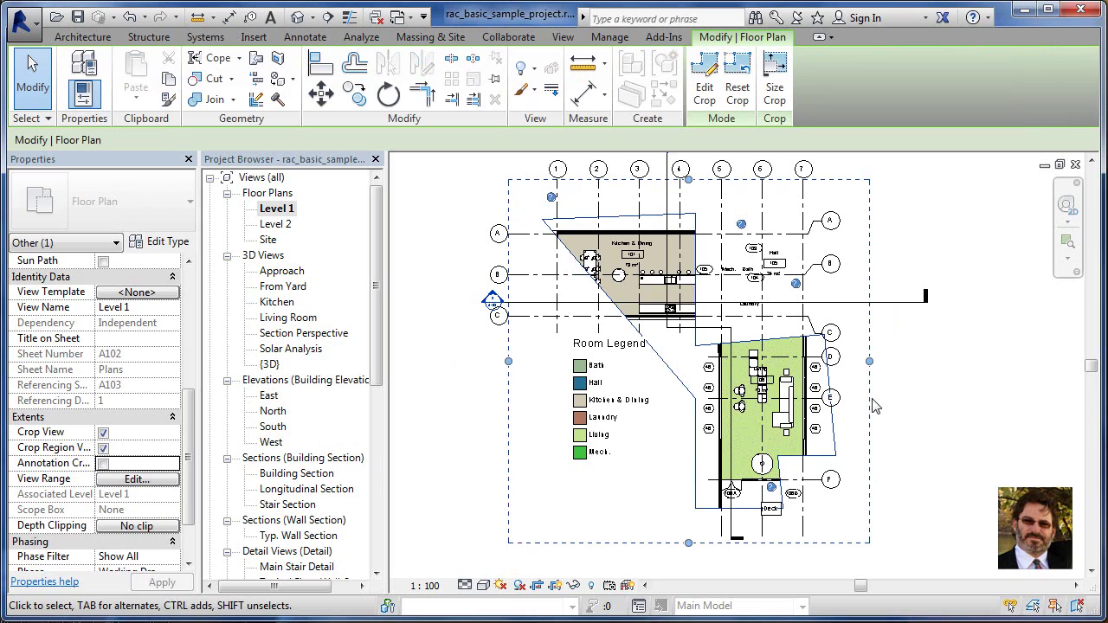
{"action": "left_click", "coordinate": [992, 426]}
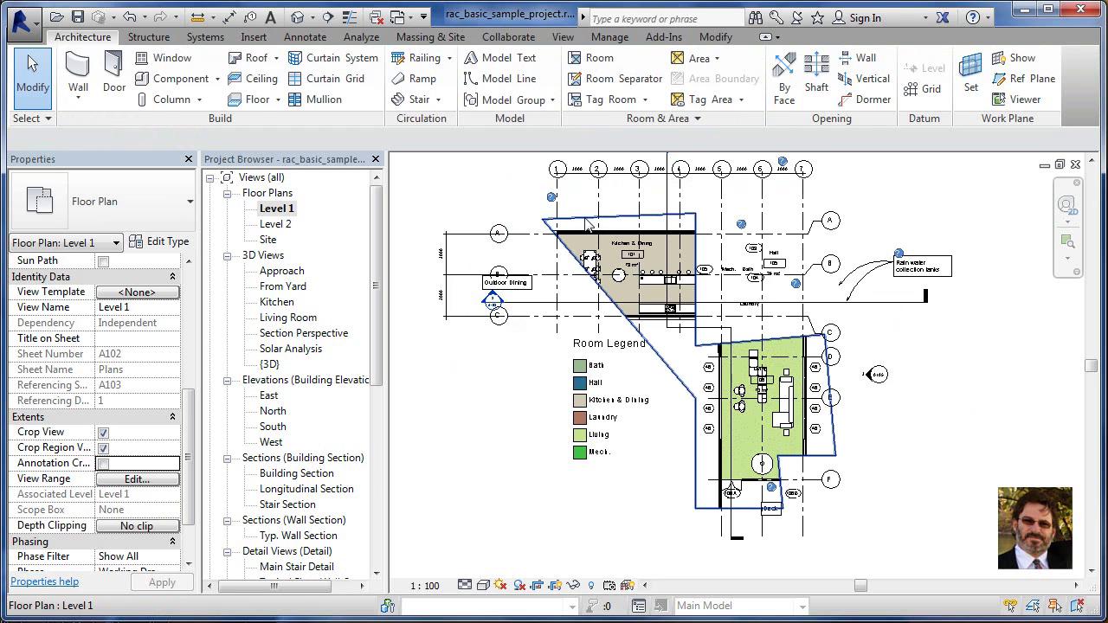
Review the Level 1 crop region's left and right annotation offsets in its size settings and leave them without changes.
{"action": "left_click", "coordinate": [616, 217]}
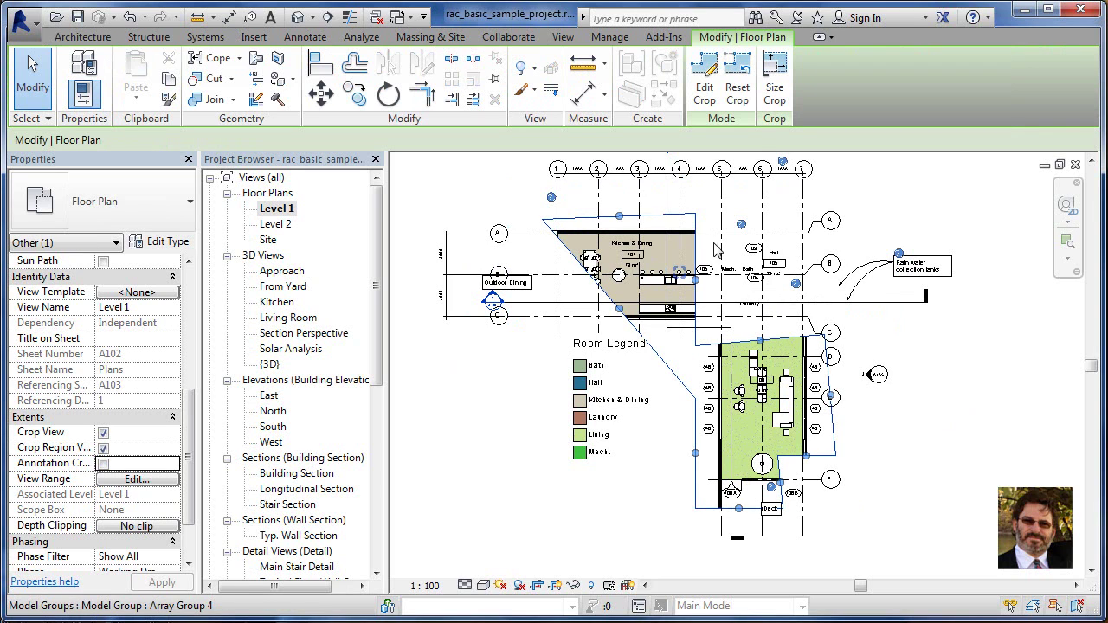
{"action": "left_click", "coordinate": [779, 100]}
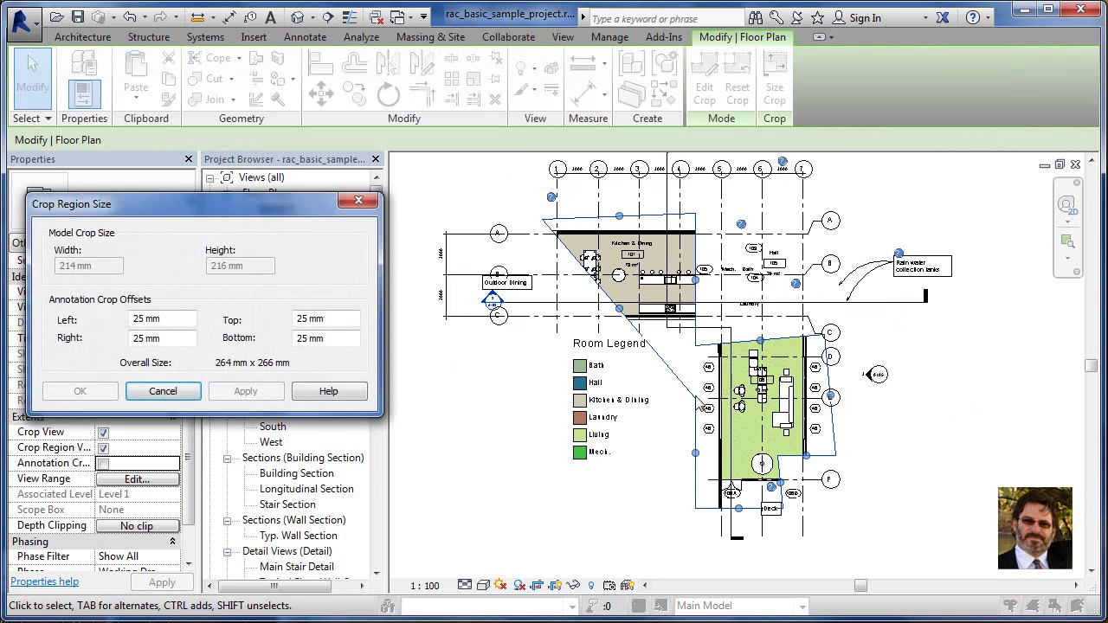
{"action": "left_click_drag", "start_coordinate": [168, 320], "coordinate": [104, 361]}
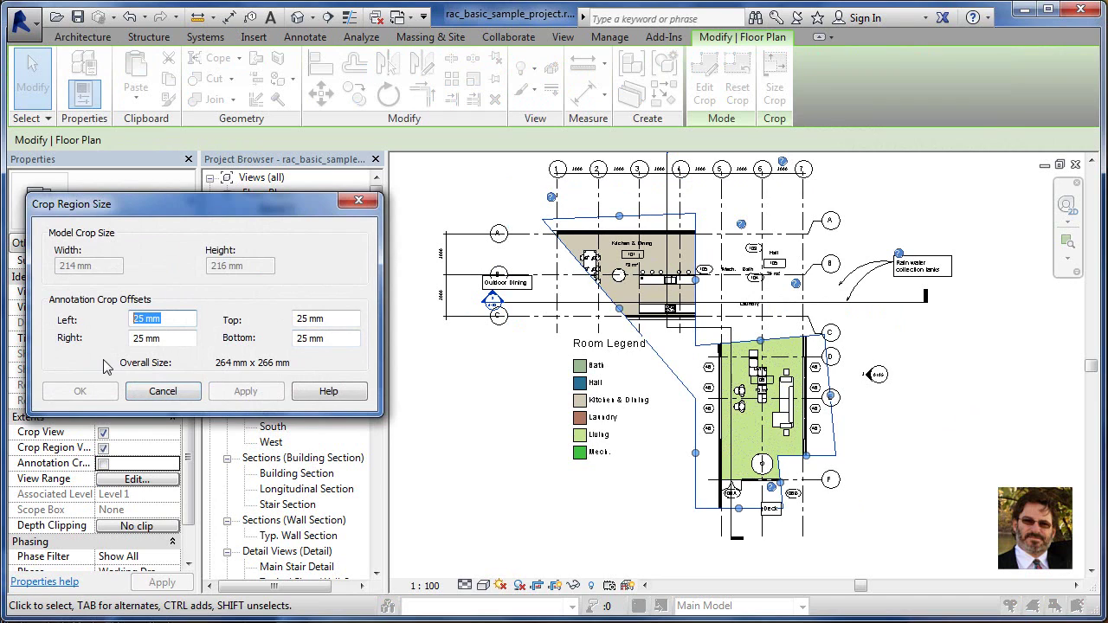
{"action": "left_click", "coordinate": [173, 339]}
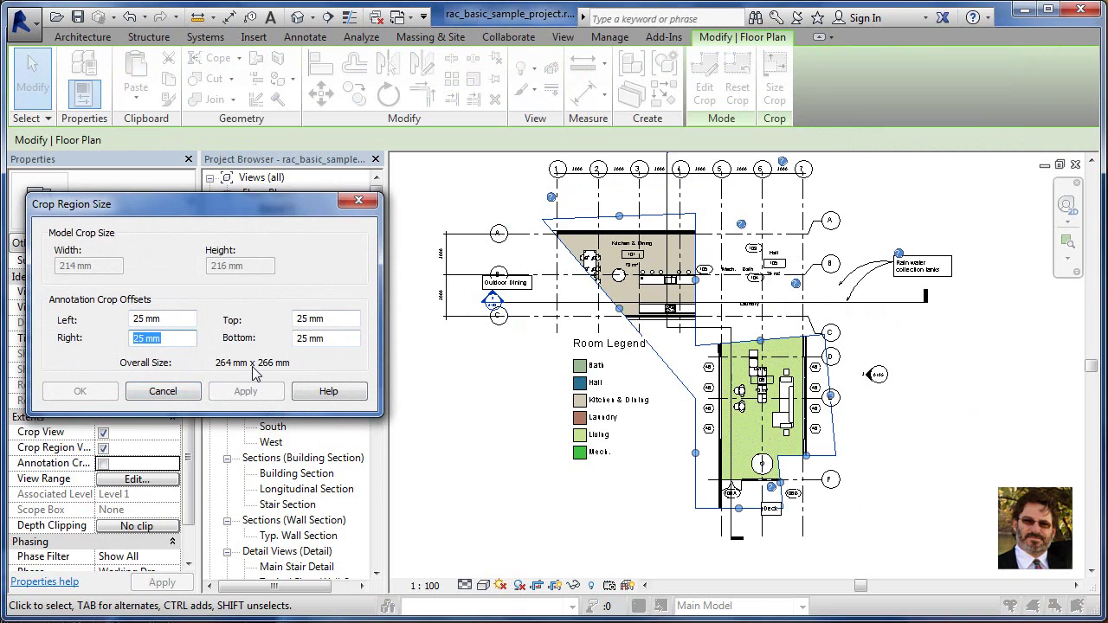
{"action": "left_click", "coordinate": [162, 391]}
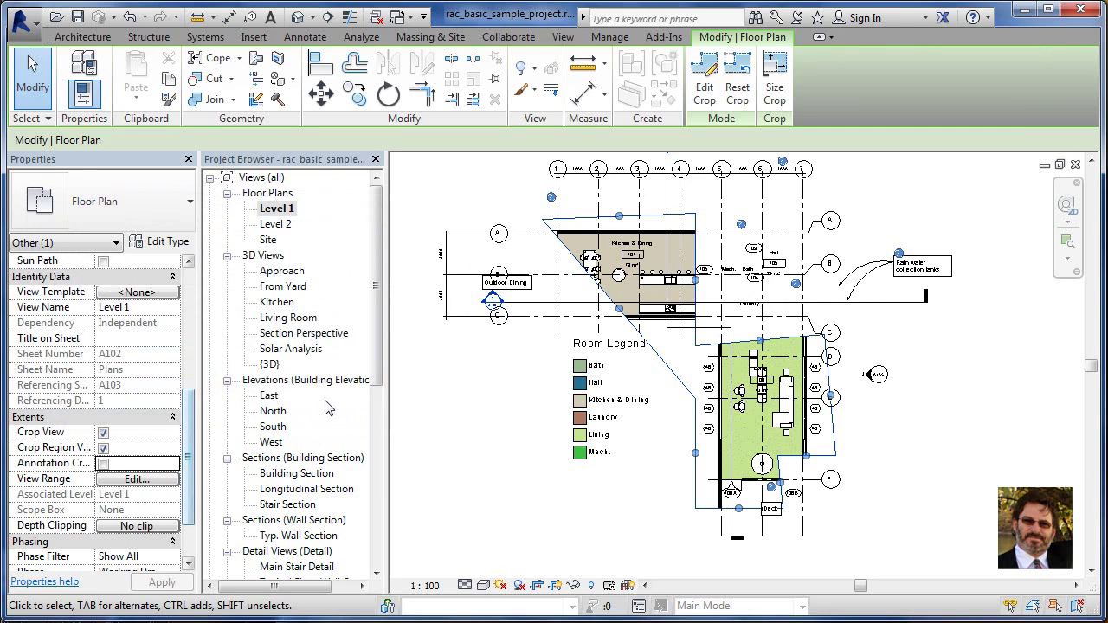
Turn Annotation Crop back on for the Level 1 crop region.
{"action": "left_click", "coordinate": [103, 464]}
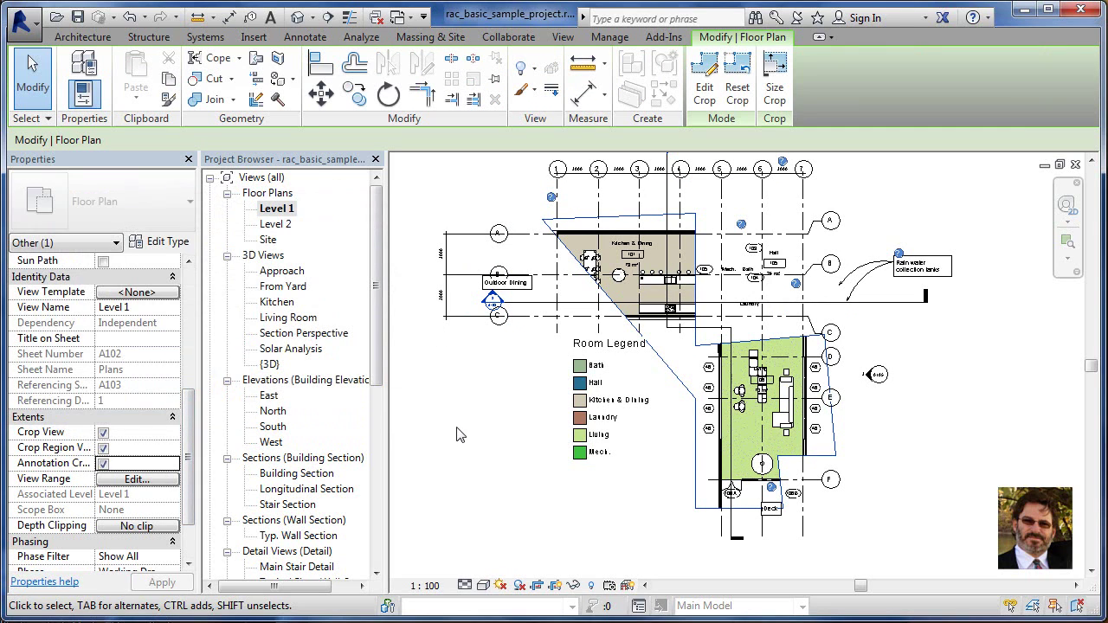
{"action": "left_click", "coordinate": [460, 435]}
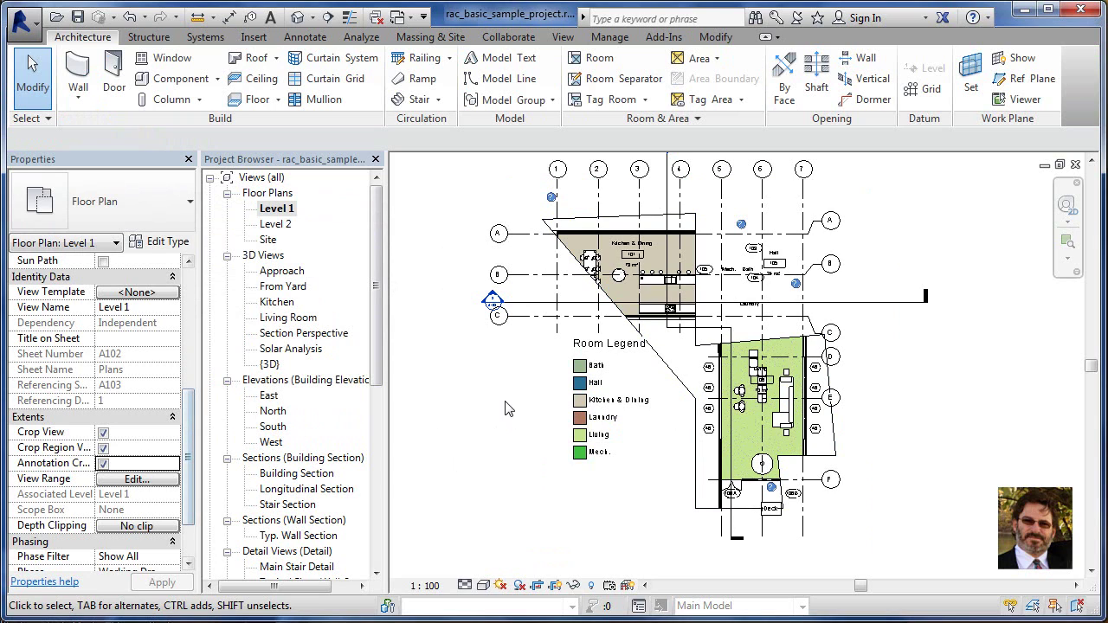
Open the Longitudinal Section from its section head in the plan and hide the selected tree's entire category there.
{"action": "double_click", "coordinate": [493, 302]}
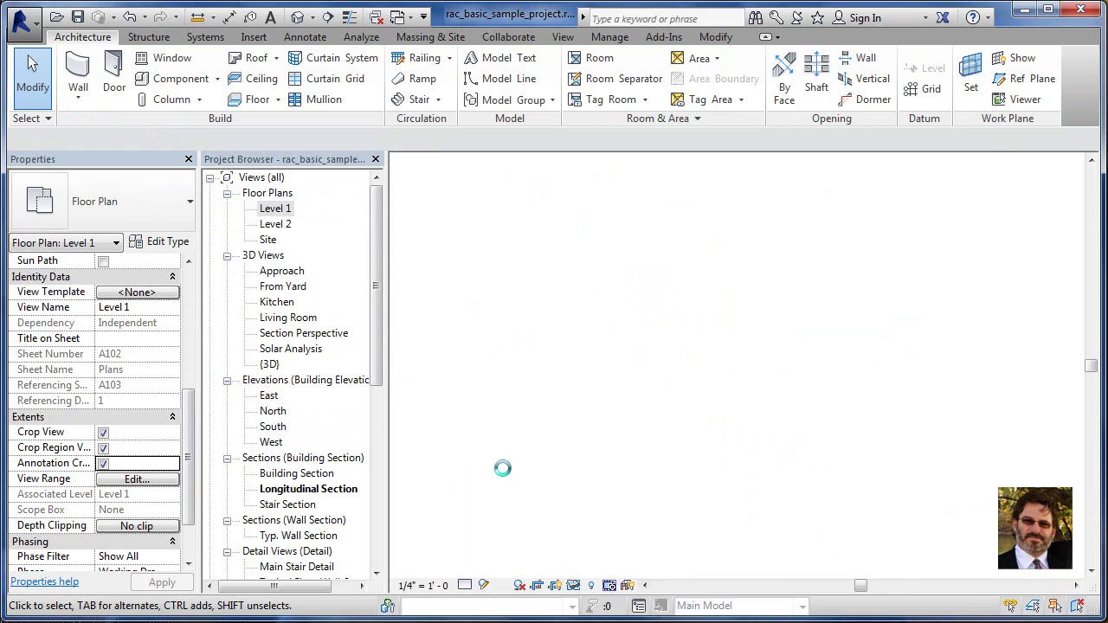
{"action": "middle_click_drag", "start_coordinate": [646, 509], "coordinate": [644, 495]}
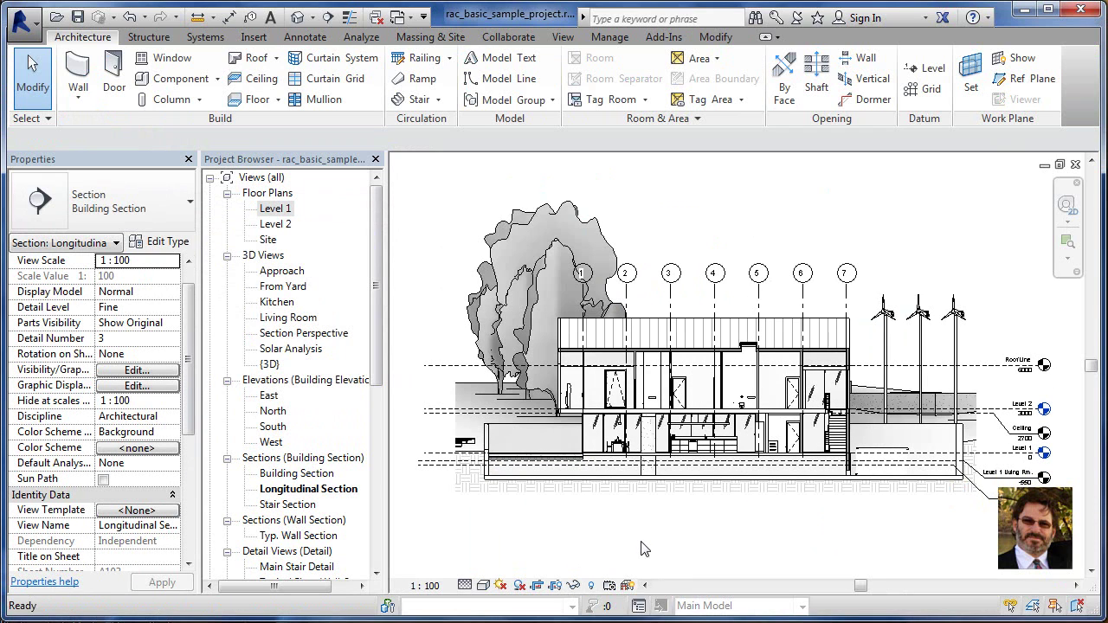
{"action": "left_click", "coordinate": [606, 232]}
{"action": "left_click", "coordinate": [603, 201]}
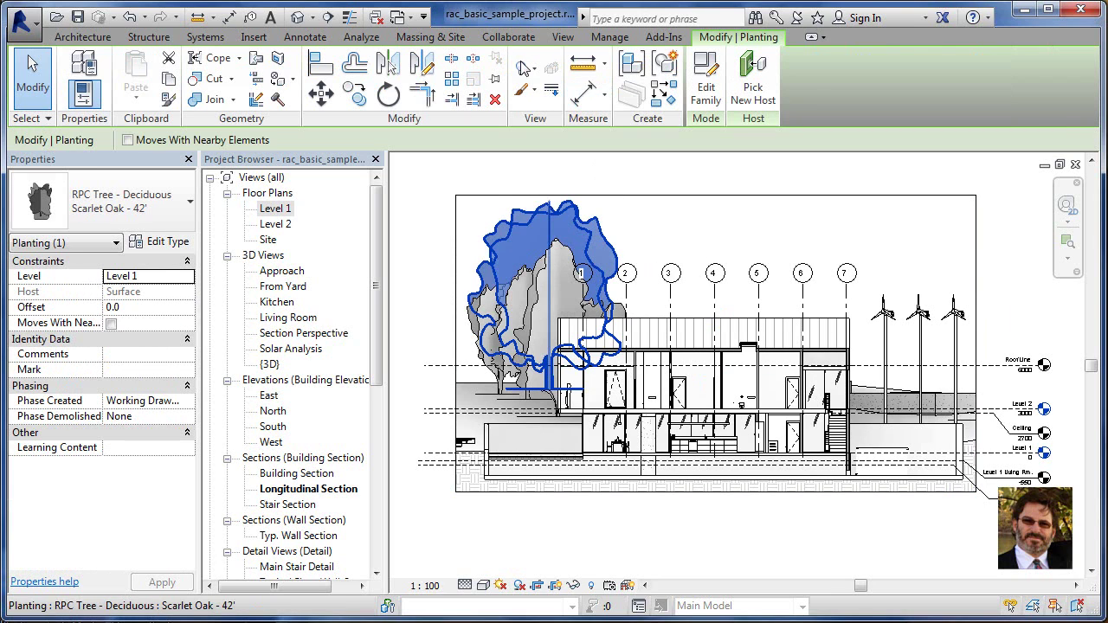
{"action": "left_click", "coordinate": [531, 71]}
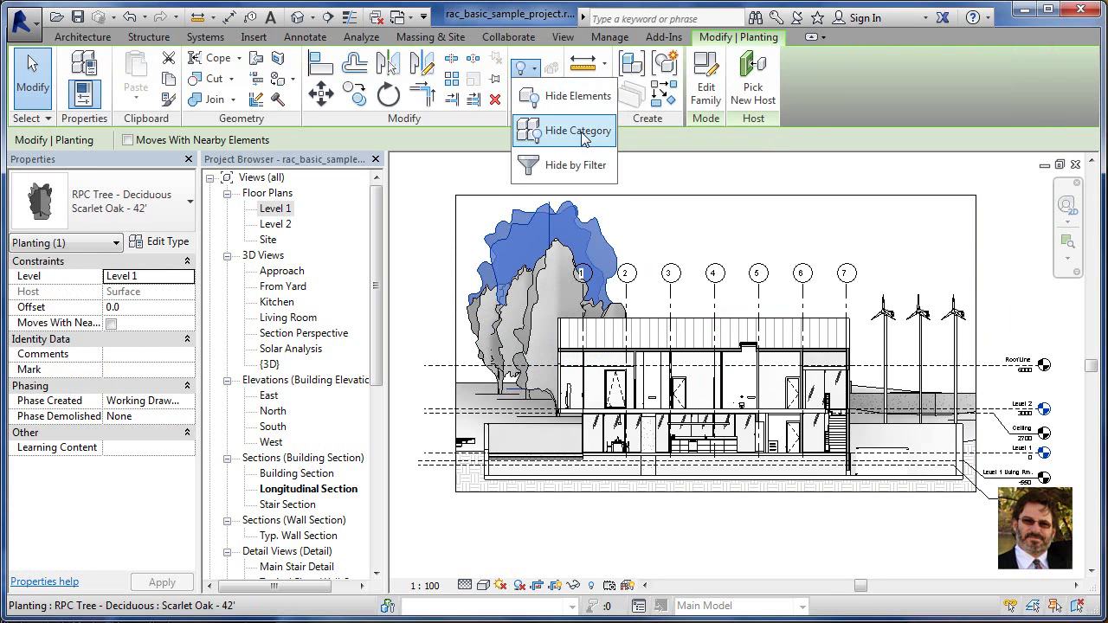
{"action": "key", "text": "Escape"}
{"action": "key", "text": "Escape"}
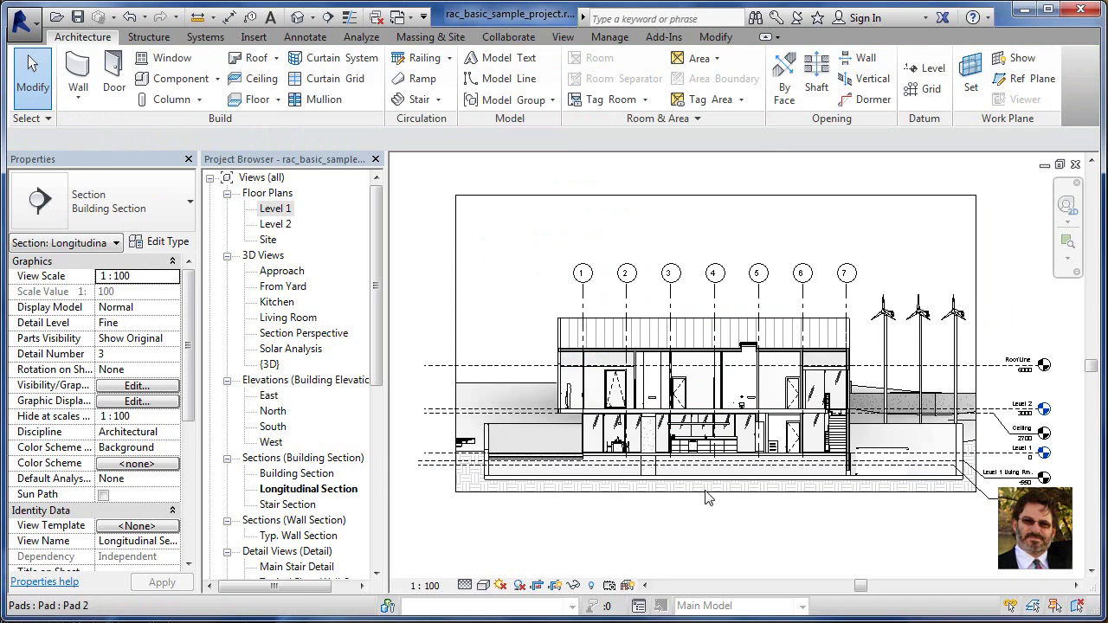
Edit the section's crop profile and sketch a stepped chain of eight lines from the lower boundary across the house to the right boundary.
{"action": "left_click", "coordinate": [656, 196]}
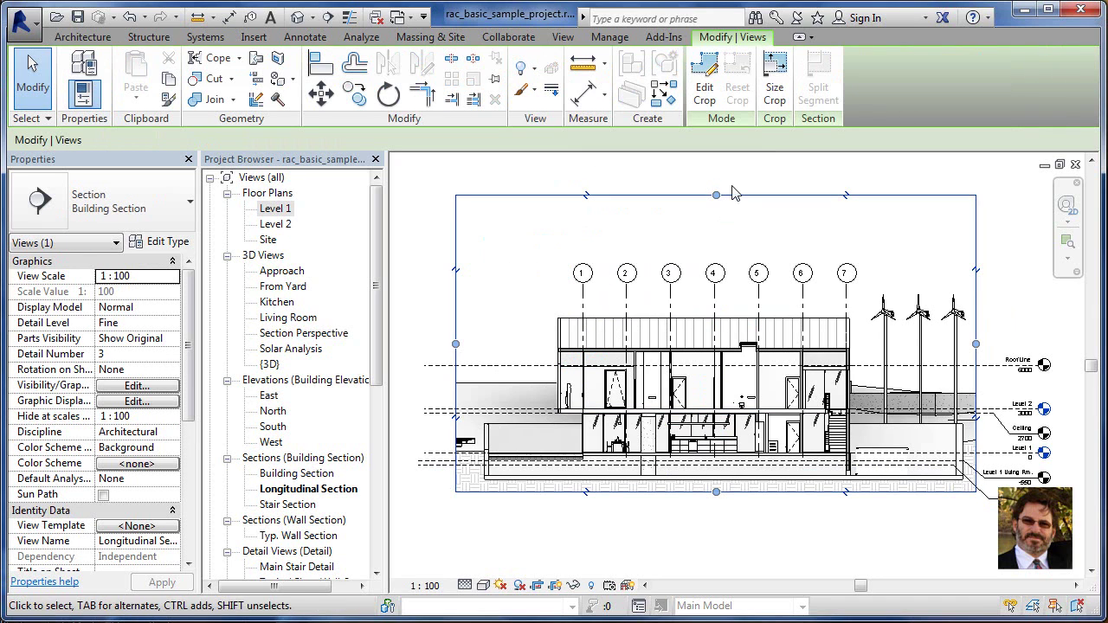
{"action": "left_click", "coordinate": [705, 91]}
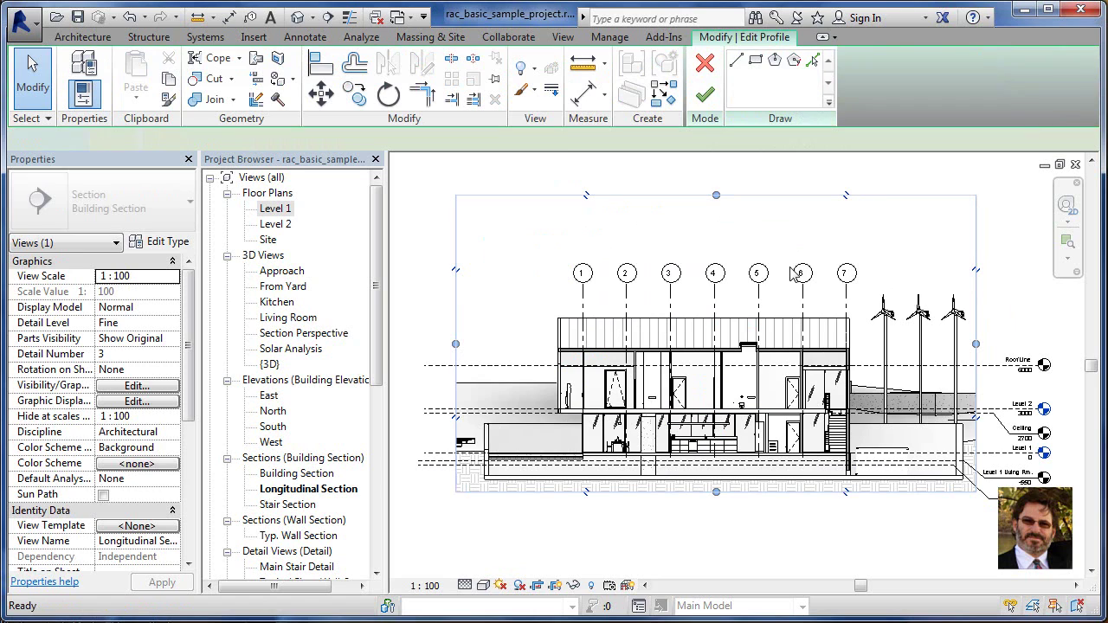
{"action": "left_click", "coordinate": [736, 62]}
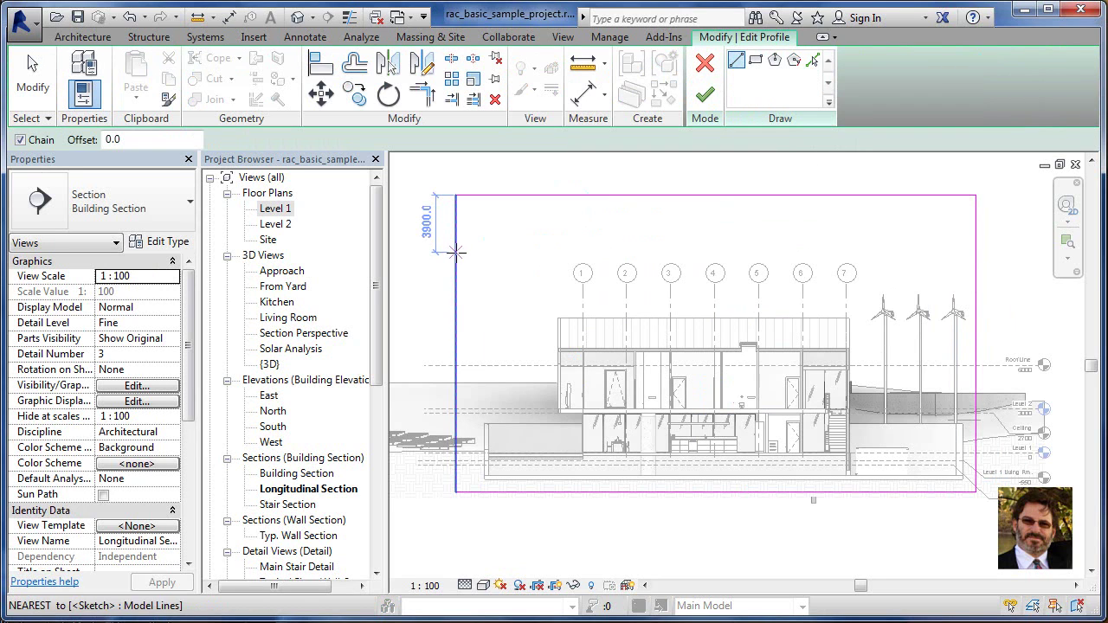
{"action": "left_click", "coordinate": [540, 491]}
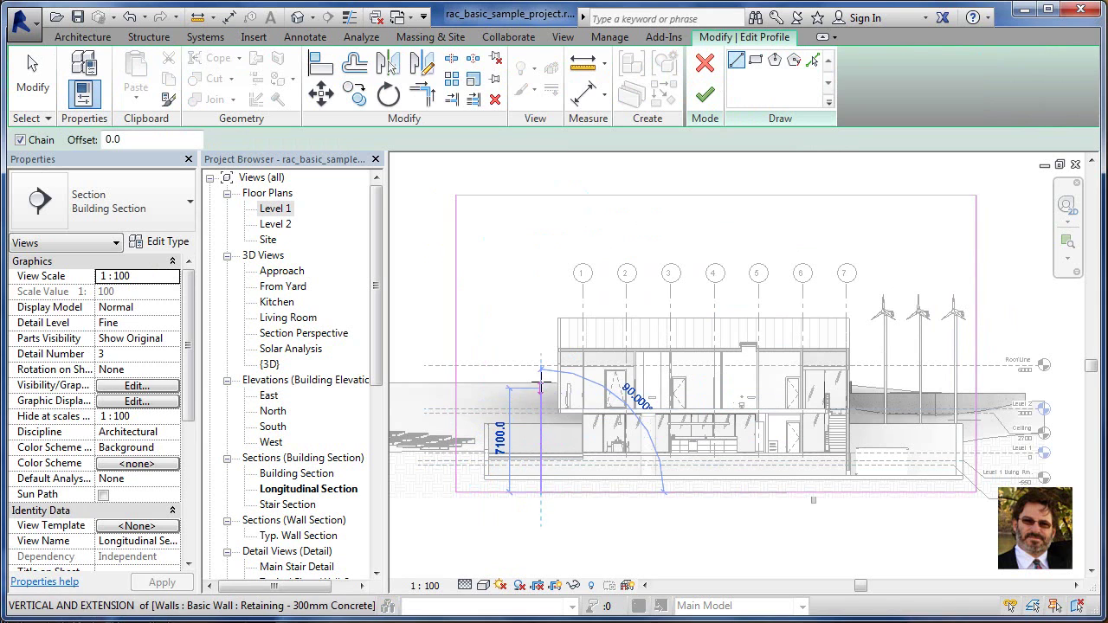
{"action": "left_click", "coordinate": [540, 381]}
{"action": "left_click", "coordinate": [650, 381]}
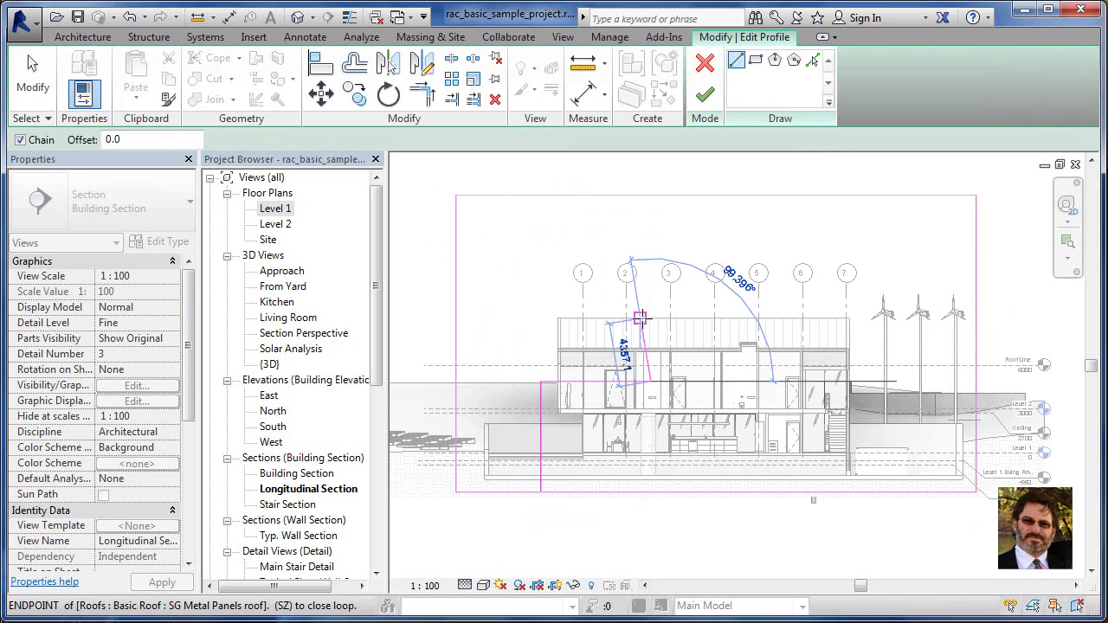
{"action": "left_click", "coordinate": [650, 300]}
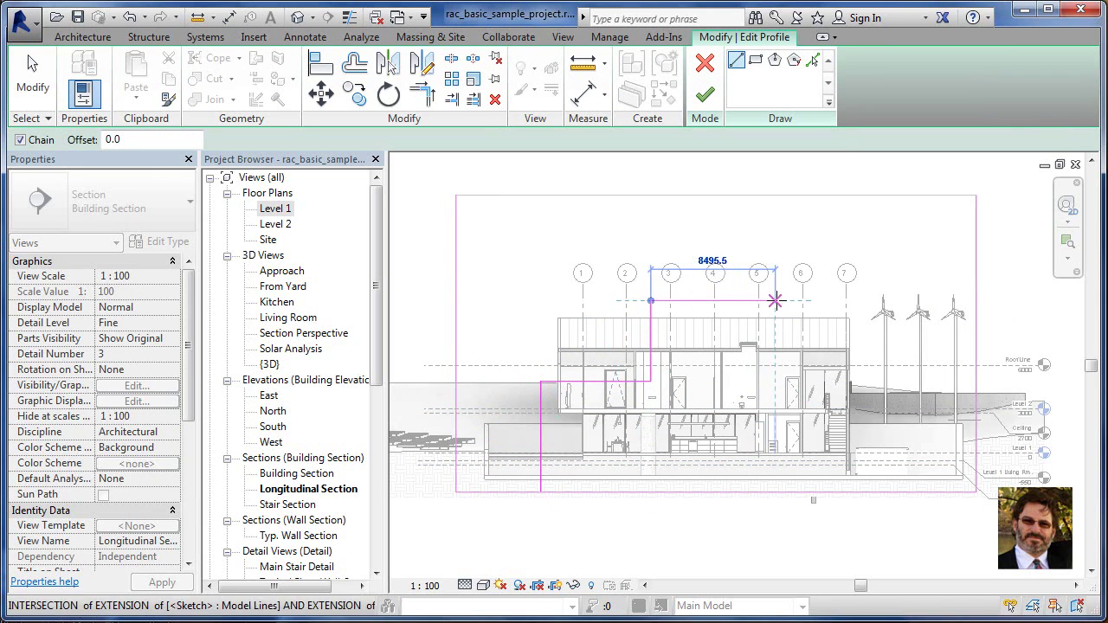
{"action": "left_click", "coordinate": [775, 301]}
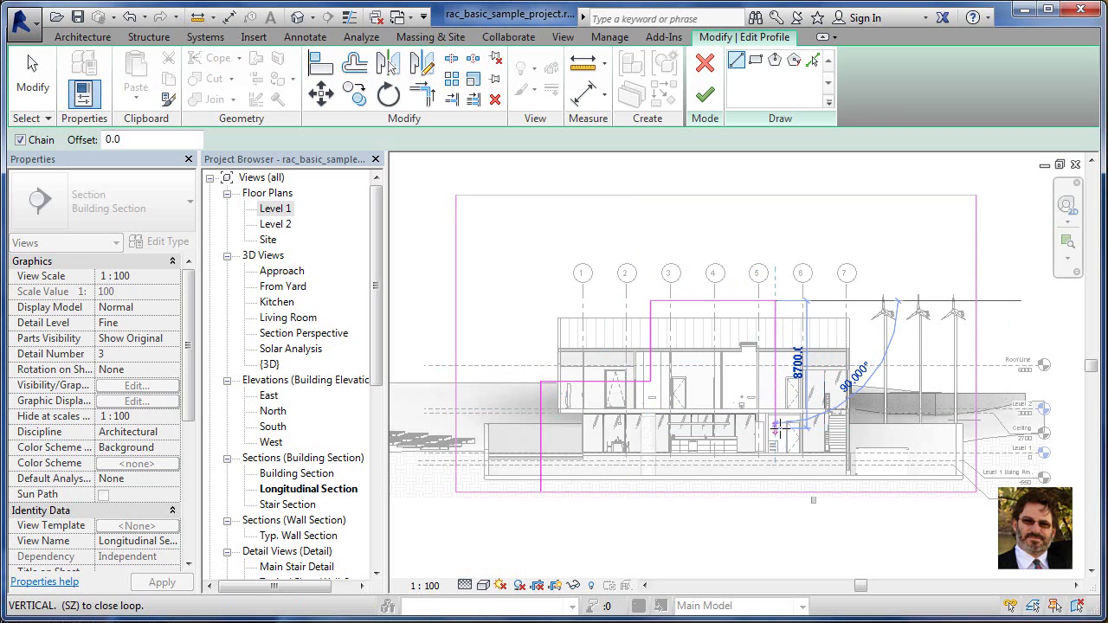
{"action": "left_click", "coordinate": [777, 427]}
{"action": "left_click", "coordinate": [864, 426]}
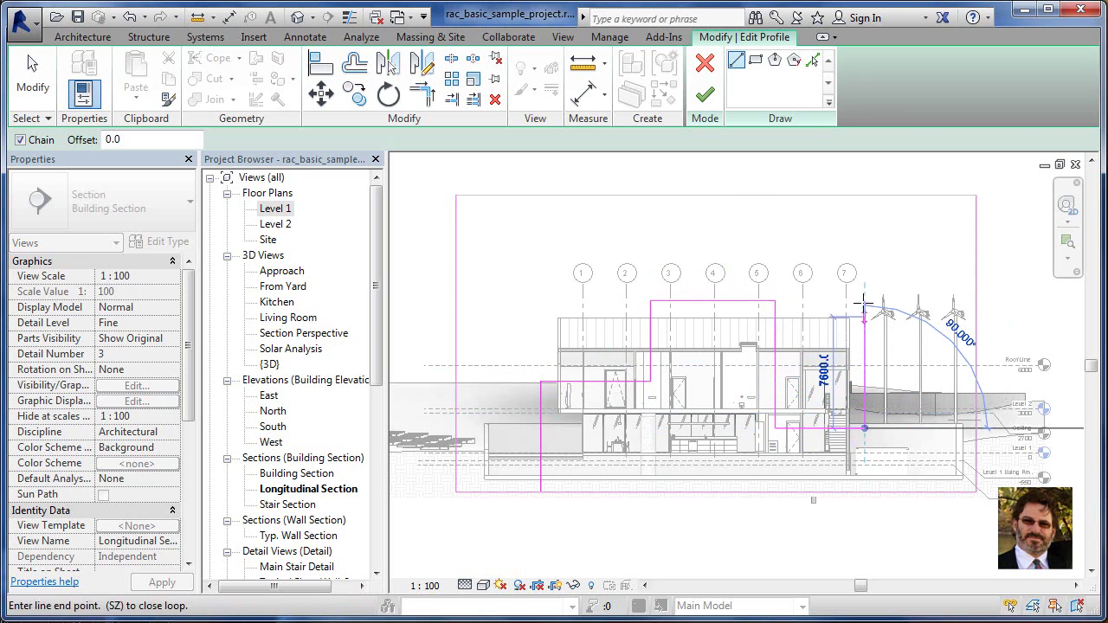
{"action": "left_click", "coordinate": [864, 288]}
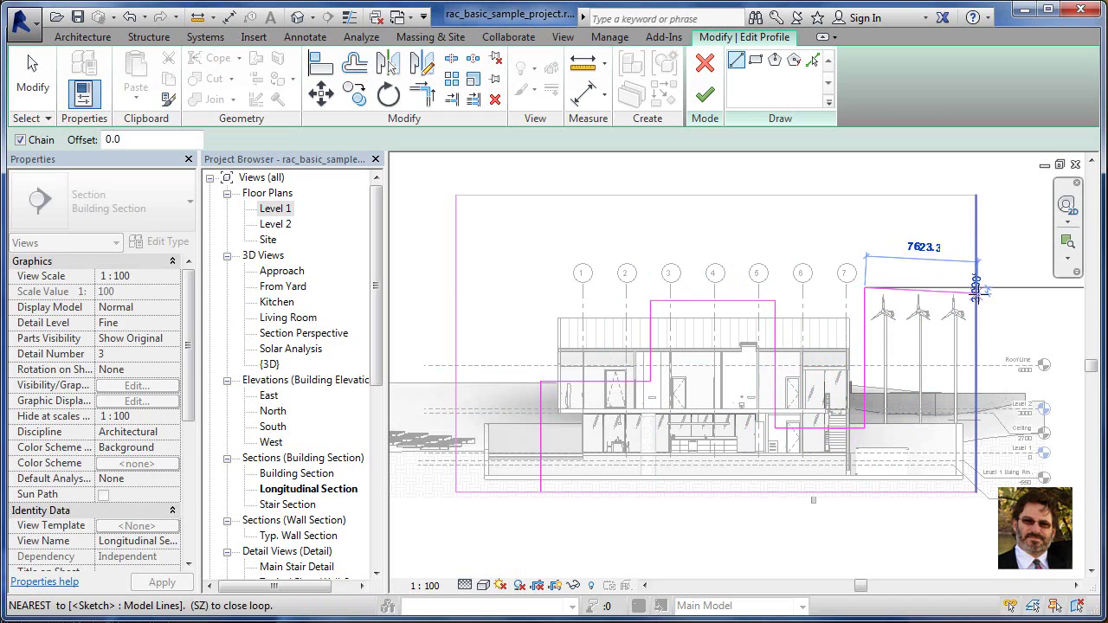
{"action": "left_click", "coordinate": [976, 289]}
{"action": "key", "text": "Escape"}
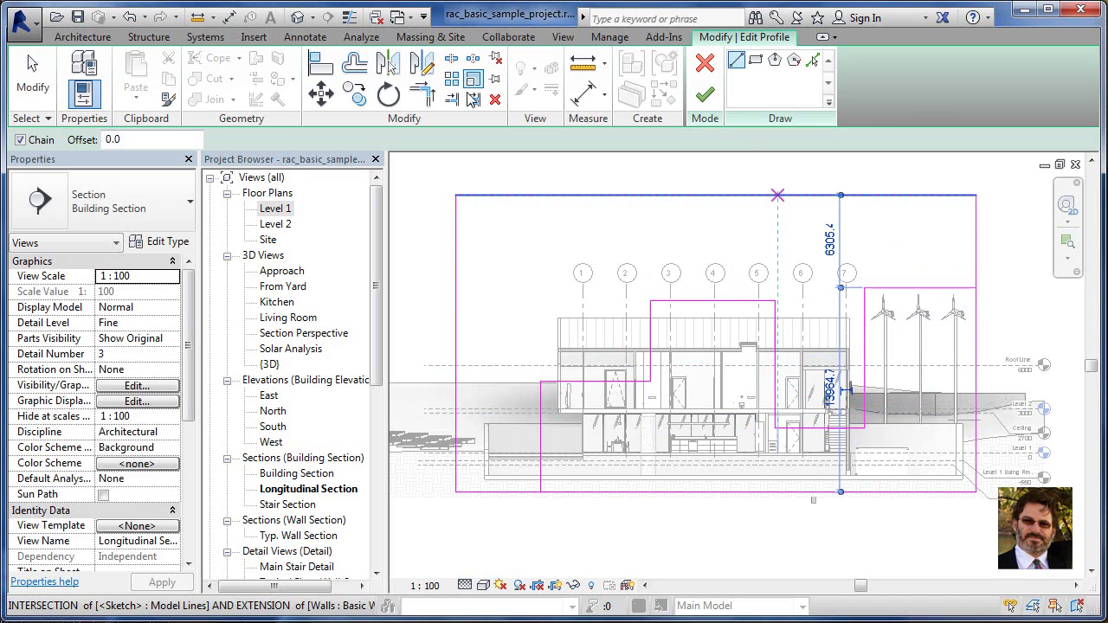
Trim both ends of the stepped chain into corners with the lower and right lines of the original crop boundary.
{"action": "left_click", "coordinate": [422, 86]}
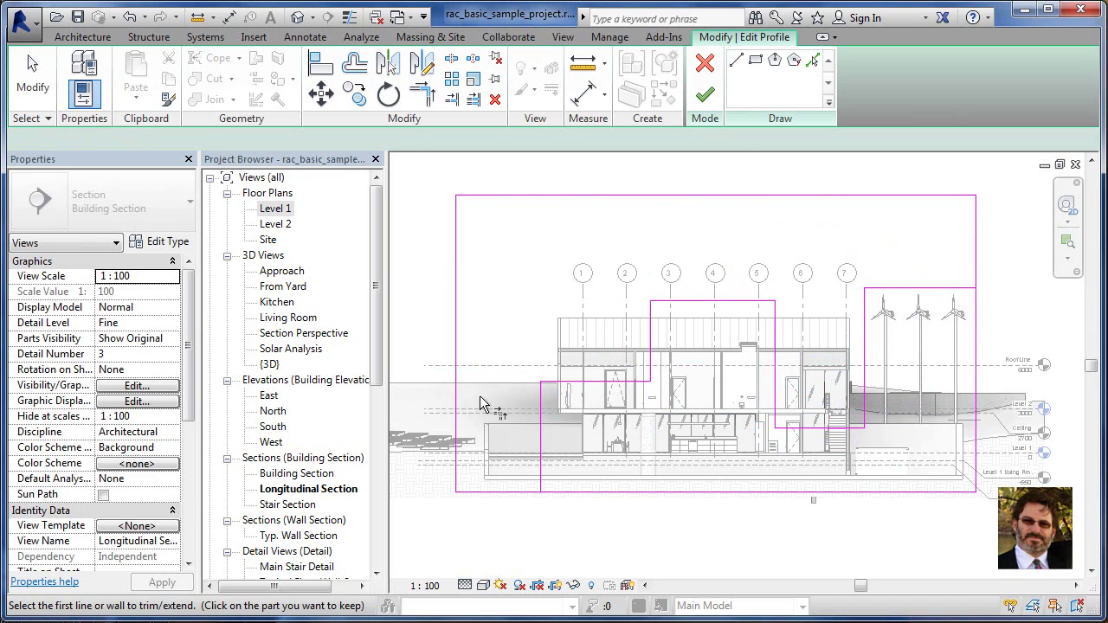
{"action": "left_click", "coordinate": [540, 475]}
{"action": "left_click", "coordinate": [559, 492]}
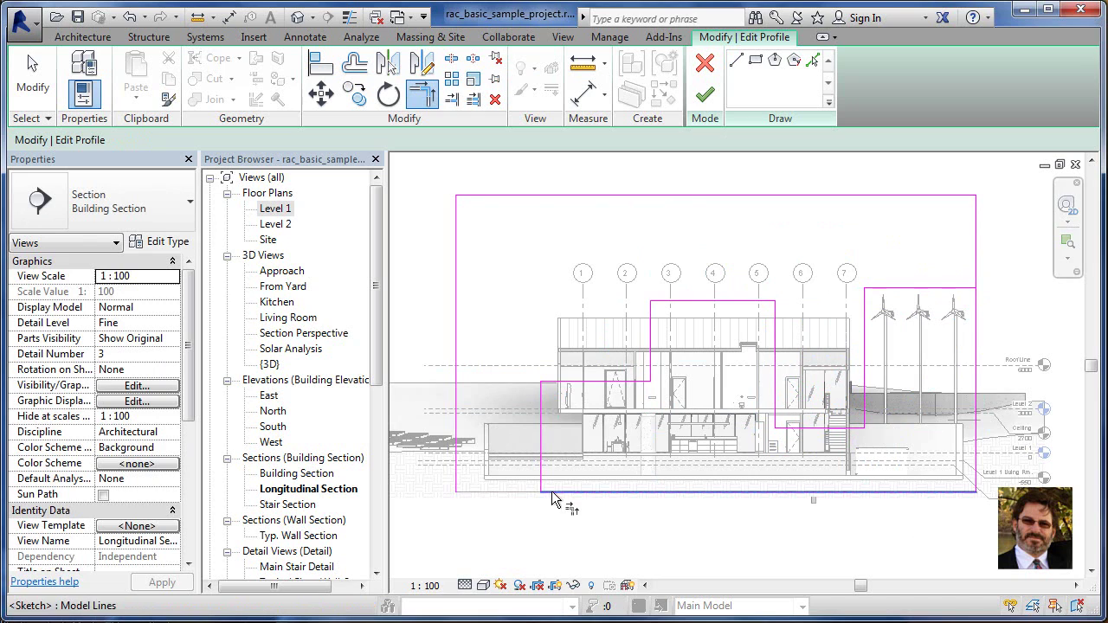
{"action": "left_click", "coordinate": [946, 287]}
{"action": "left_click", "coordinate": [977, 319]}
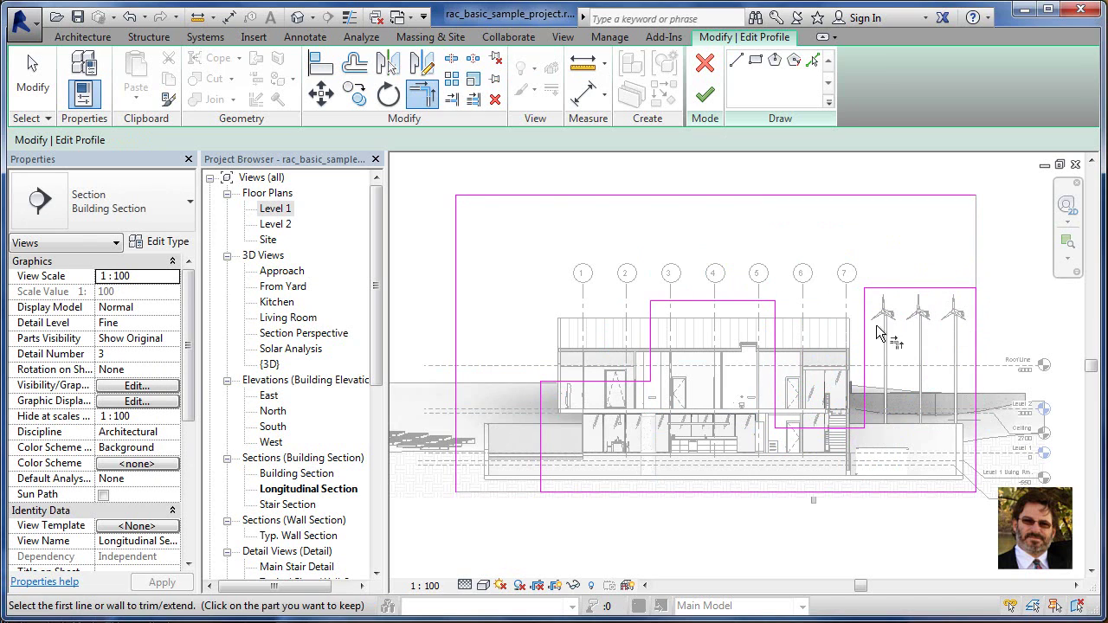
{"action": "key", "text": "Escape"}
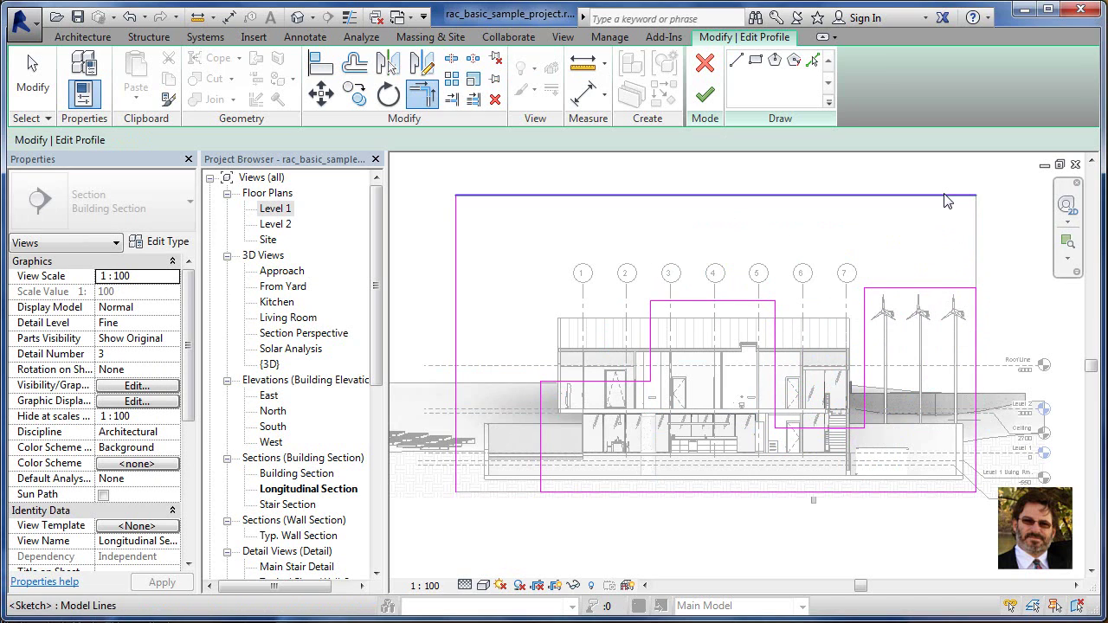
Delete the leftover upper and left lines of the original rectangular crop boundary as one connected chain.
{"action": "key", "text": "Tab"}
{"action": "left_click_drag", "start_coordinate": [945, 195], "coordinate": [903, 210]}
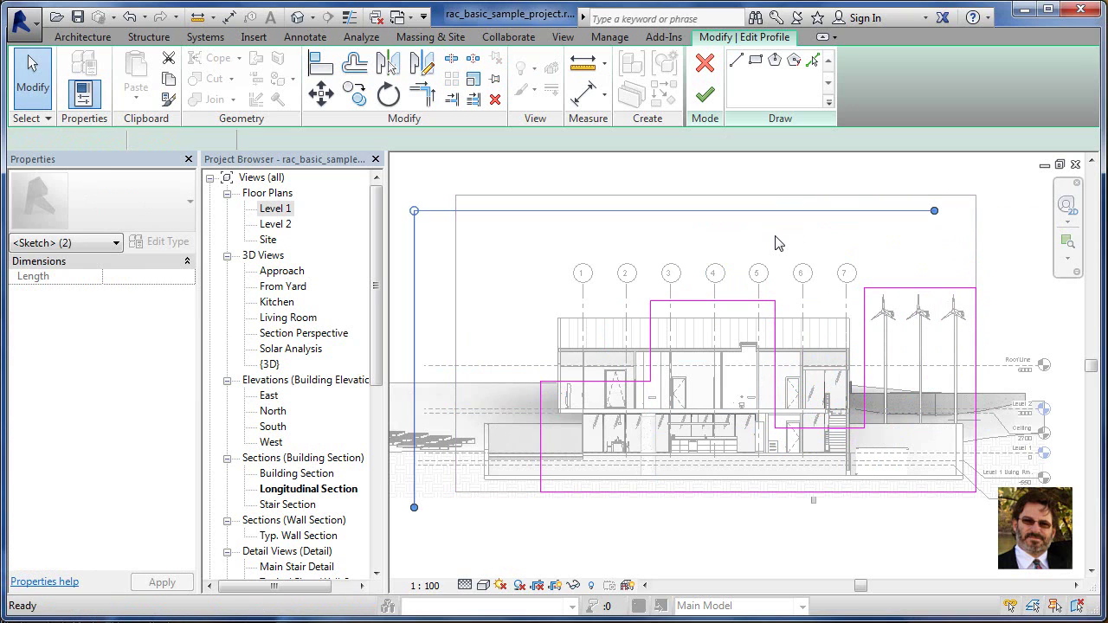
{"action": "key", "text": "Delete"}
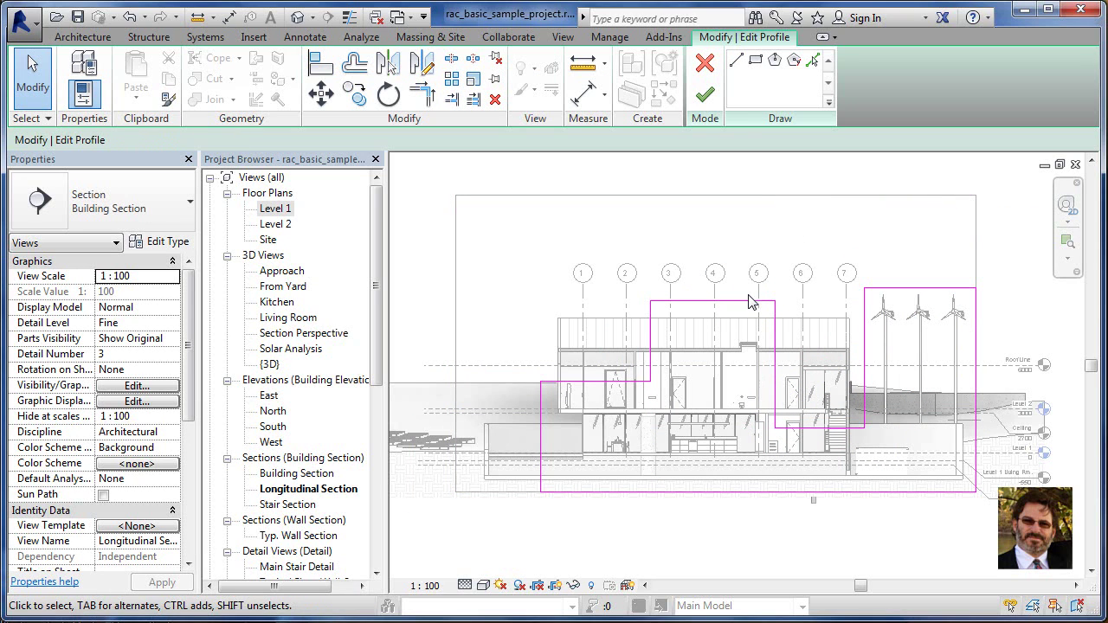
Finish the profile edit so the stepped sketch becomes the Longitudinal Section's crop boundary.
{"action": "left_click", "coordinate": [706, 97]}
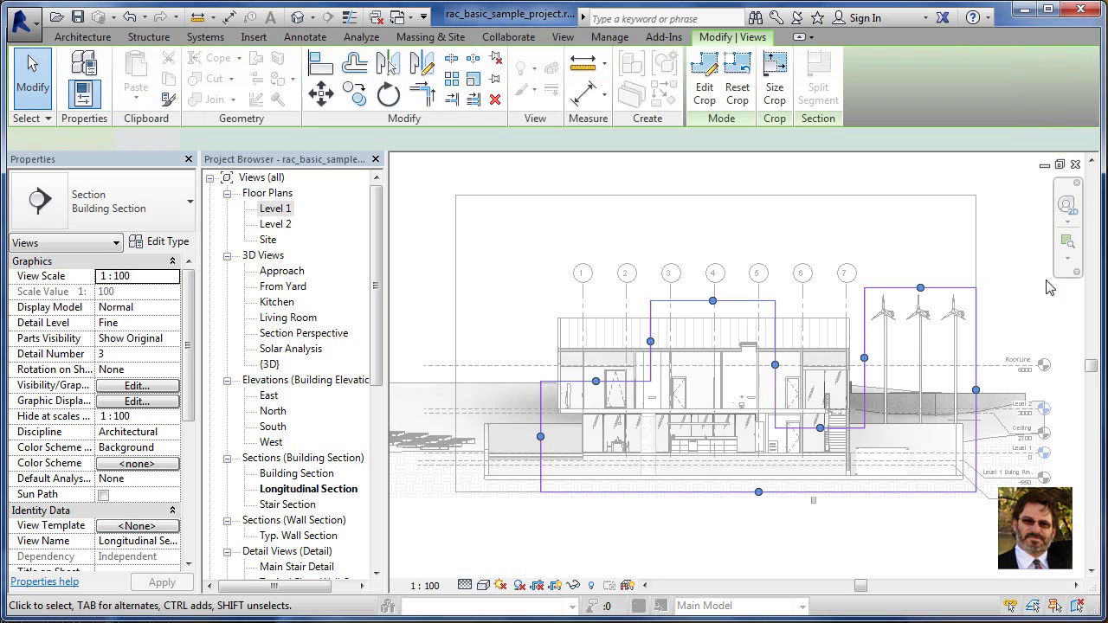
{"action": "left_click", "coordinate": [1030, 282]}
{"action": "middle_click_drag", "start_coordinate": [978, 287], "coordinate": [912, 272]}
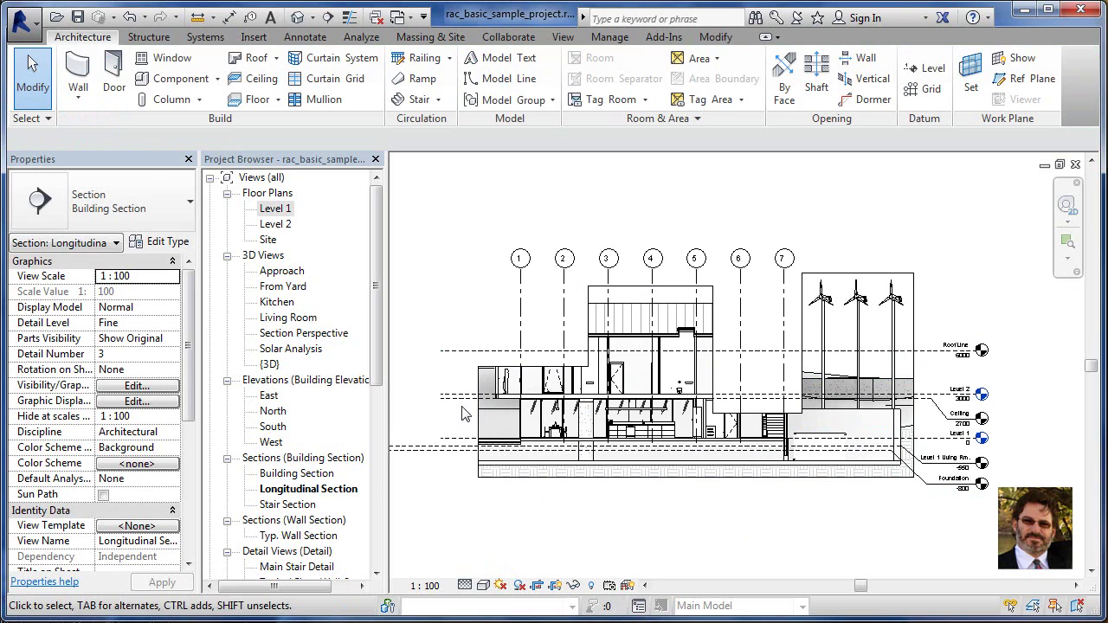
Turn on Annotation Crop for the section's crop region and pull the upper and right annotation crop boundaries inward to the grid and level heads.
{"action": "left_click", "coordinate": [534, 370]}
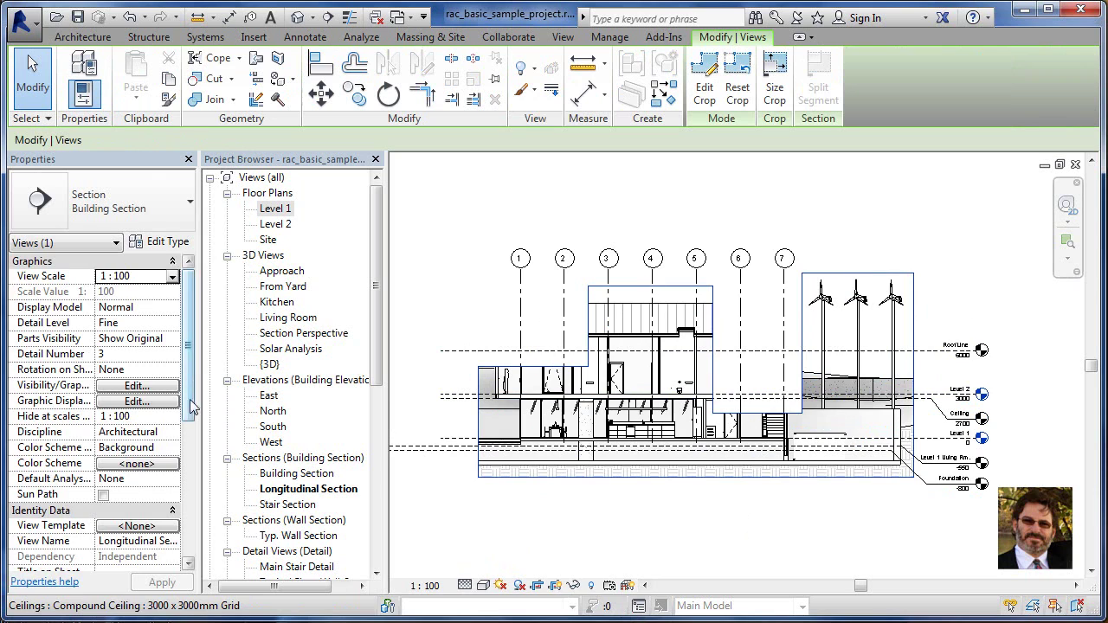
{"action": "scroll", "coordinate": [156, 432], "scroll_direction": "down", "scroll_amount": 5}
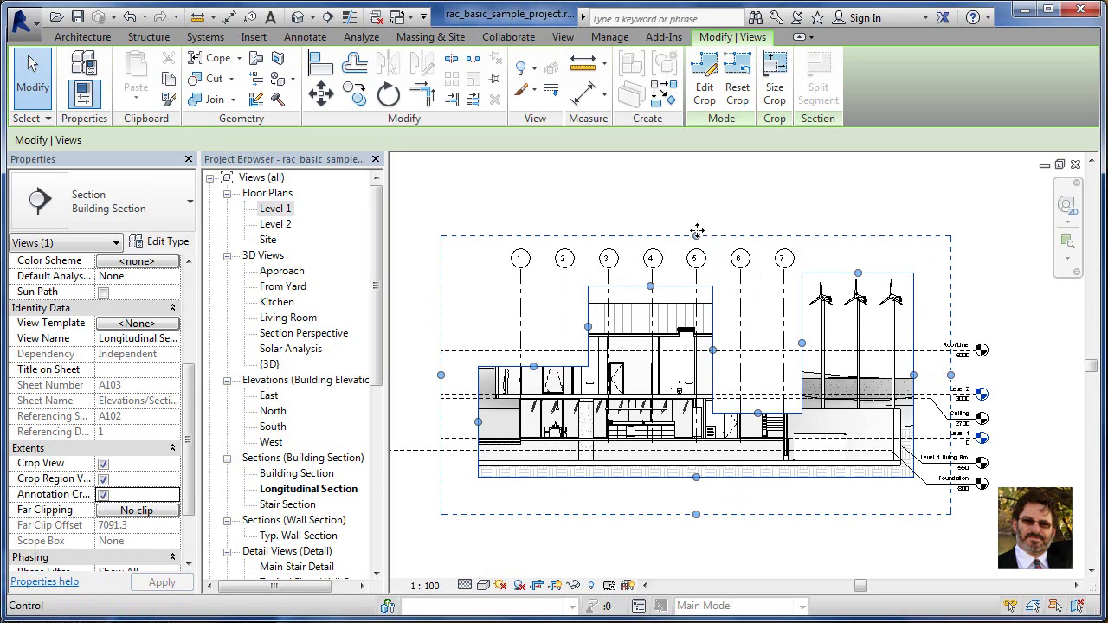
{"action": "mouse_move", "coordinate": [696, 236]}
{"action": "left_mouse_down"}
{"action": "mouse_move", "coordinate": [697, 212]}
{"action": "mouse_move", "coordinate": [694, 269]}
{"action": "left_mouse_up"}
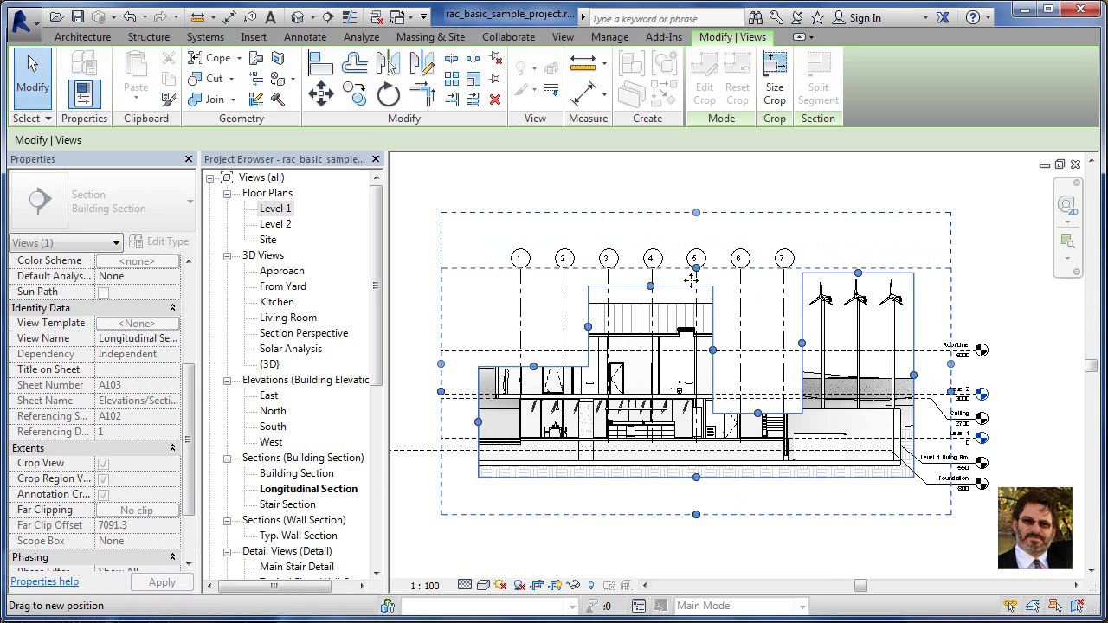
{"action": "left_click", "coordinate": [781, 184]}
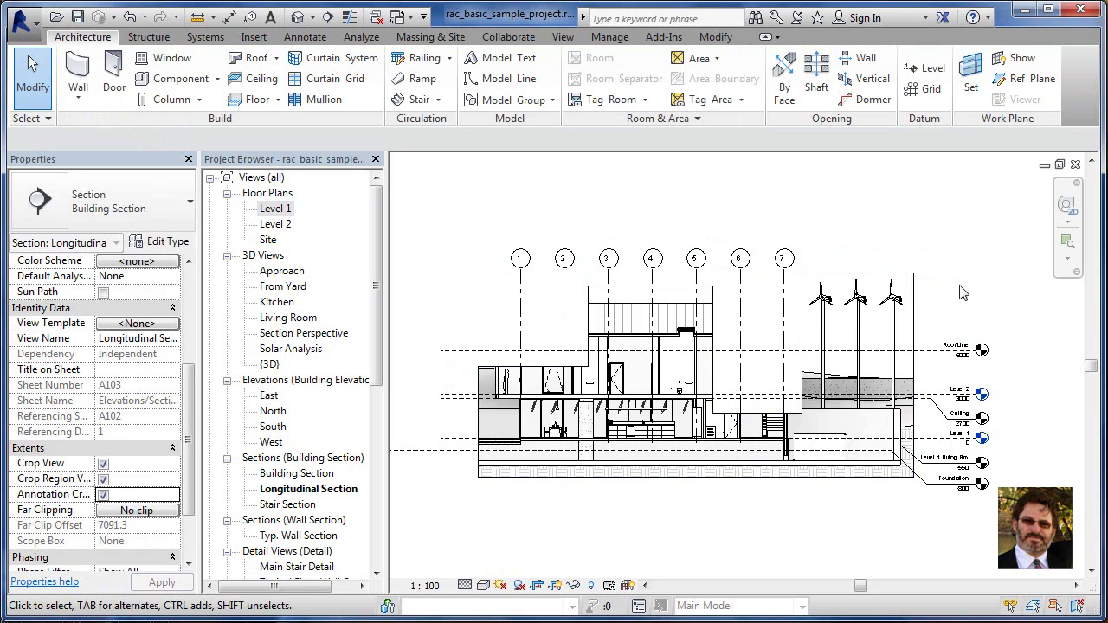
{"action": "left_click", "coordinate": [924, 340]}
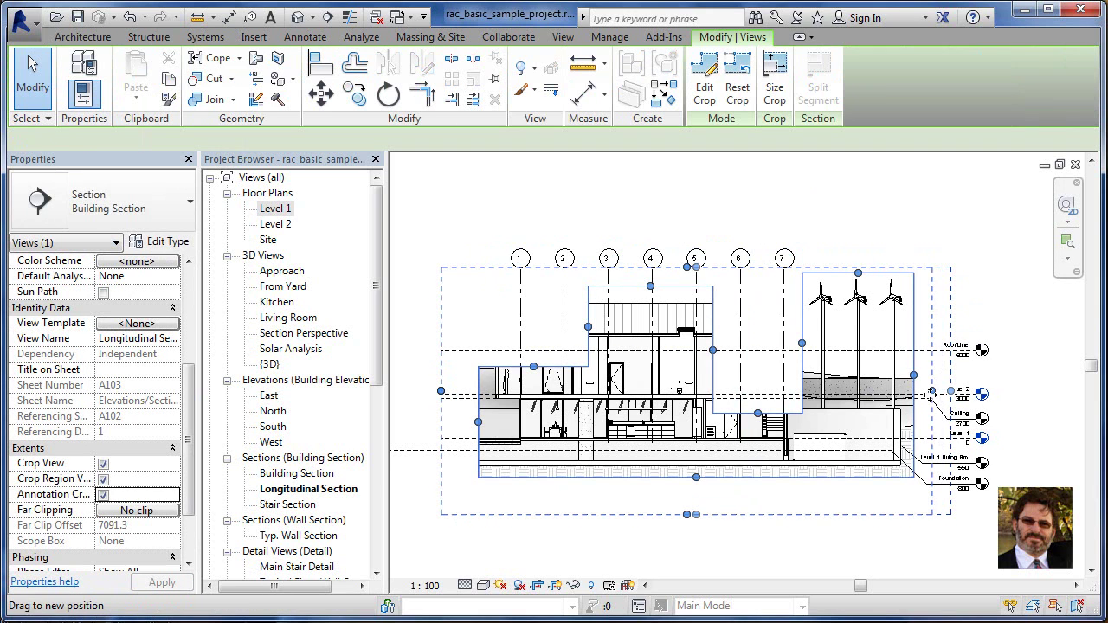
{"action": "left_click_drag", "start_coordinate": [930, 395], "coordinate": [929, 394]}
{"action": "left_click", "coordinate": [1019, 439]}
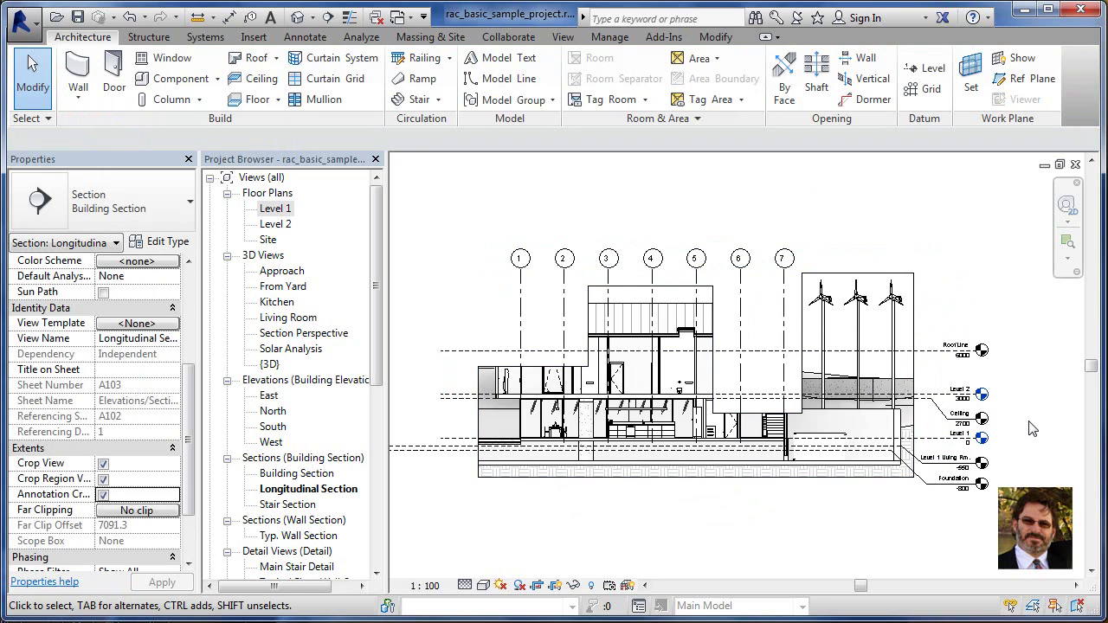
Raise the upper annotation crop boundary above the grid heads and move the left annotation crop boundary outward.
{"action": "left_click", "coordinate": [873, 268]}
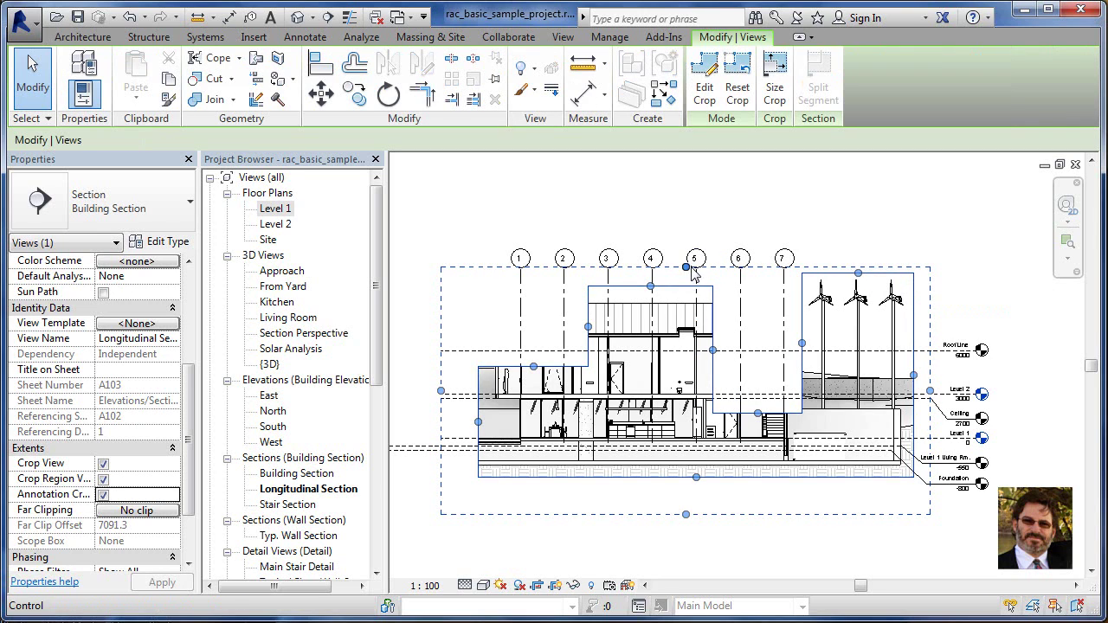
{"action": "left_click_drag", "start_coordinate": [686, 217], "coordinate": [687, 207]}
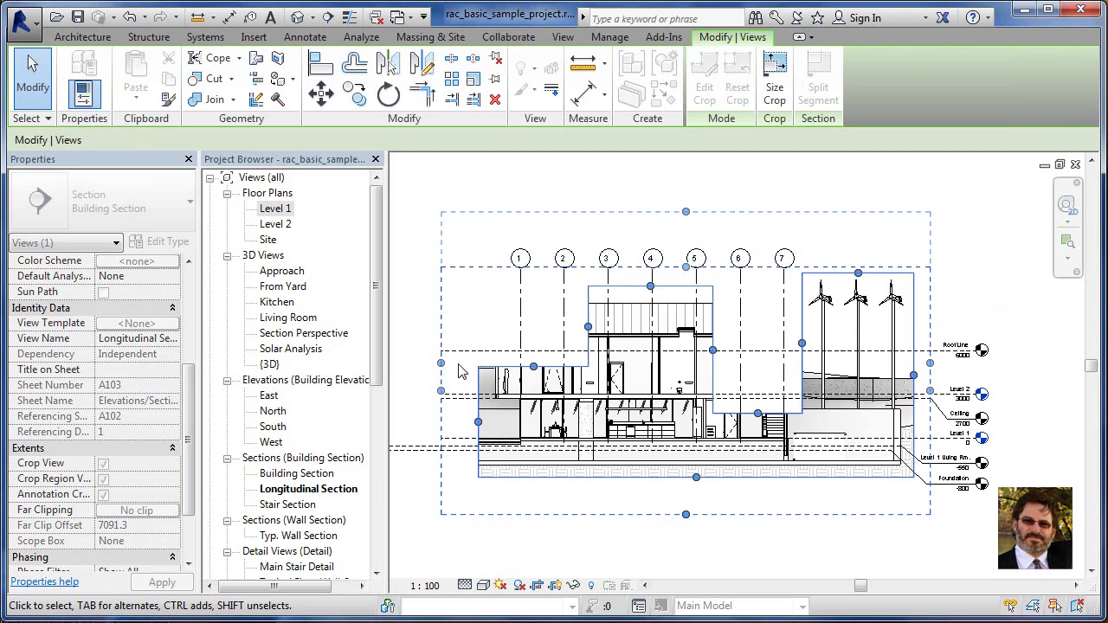
{"action": "left_click_drag", "start_coordinate": [441, 362], "coordinate": [408, 363]}
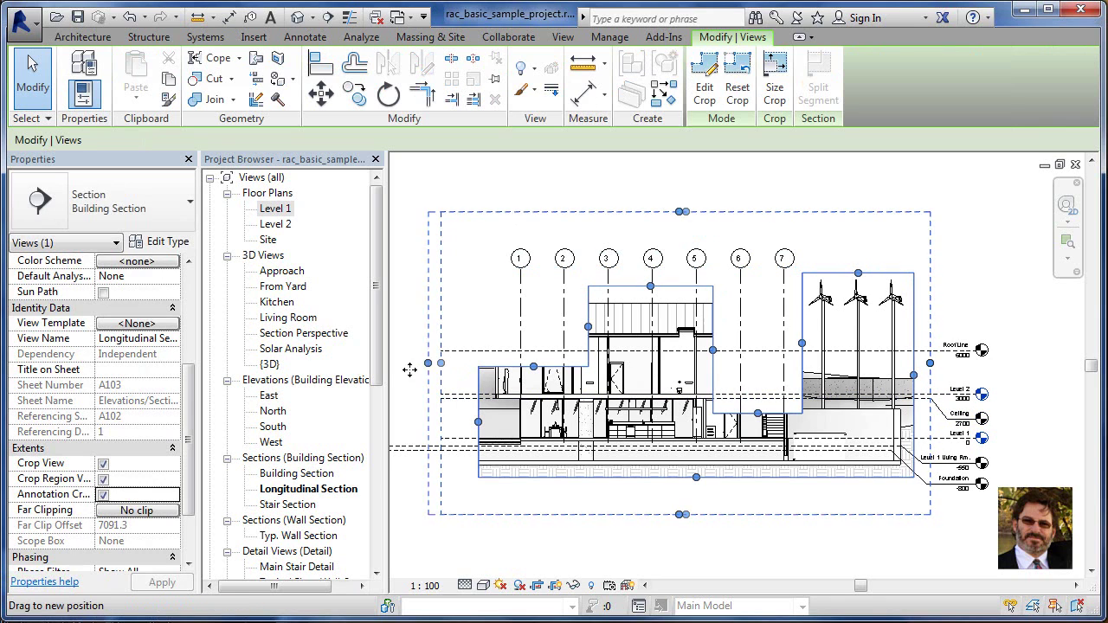
{"action": "left_click", "coordinate": [741, 554]}
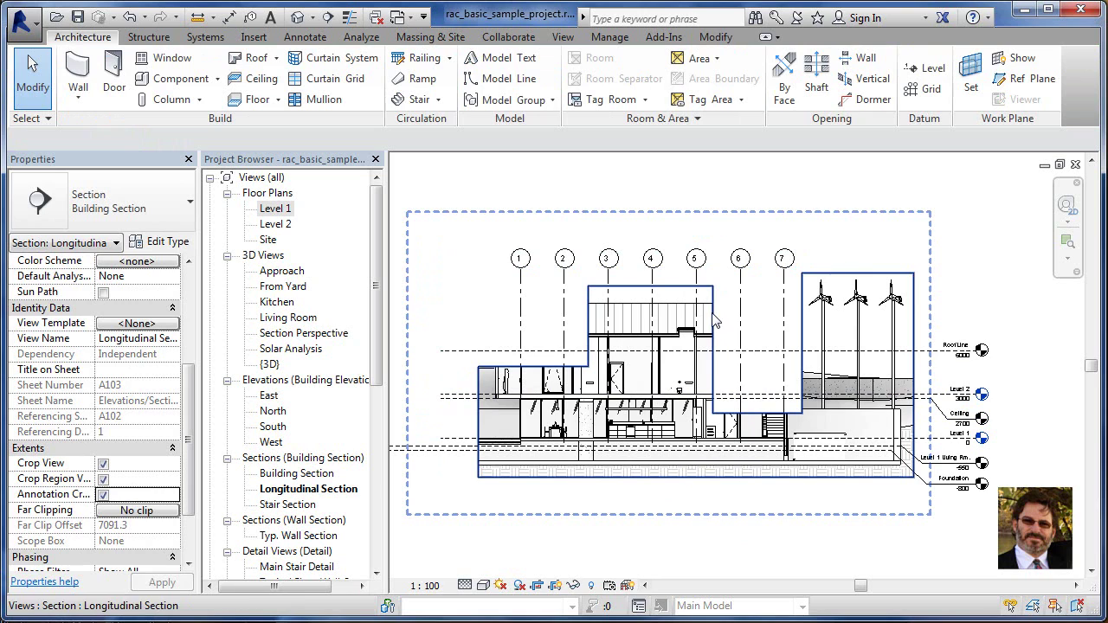
Raise the crop region's top edges over the house and the wind turbines, and shift the roof portion's left edge outward.
{"action": "left_click", "coordinate": [662, 287]}
{"action": "left_click_drag", "start_coordinate": [650, 286], "coordinate": [652, 275]}
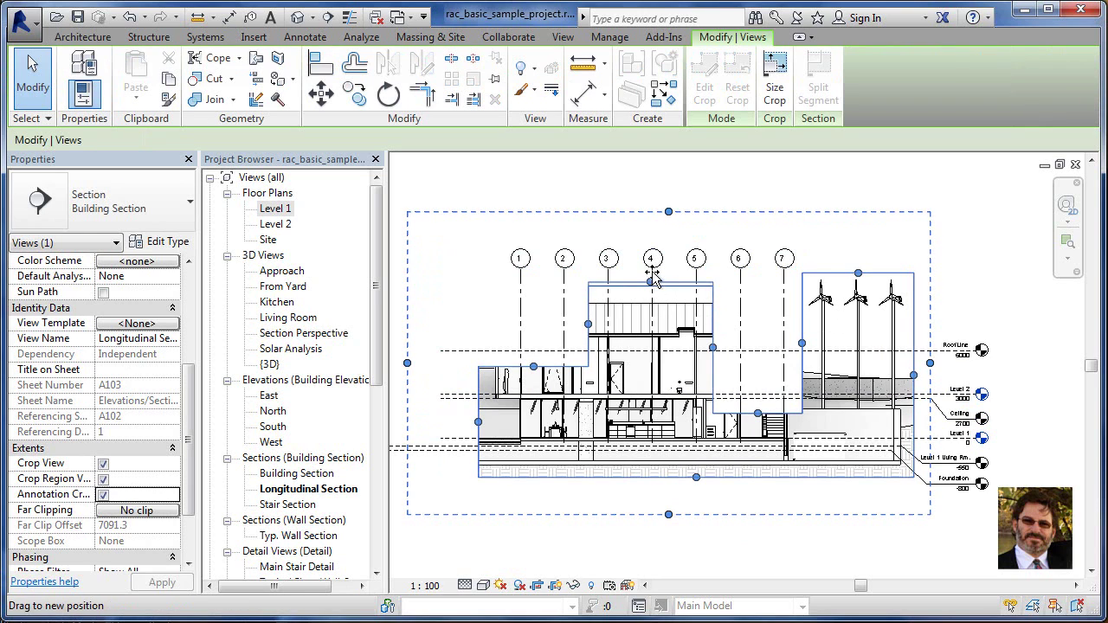
{"action": "left_click_drag", "start_coordinate": [580, 324], "coordinate": [576, 321]}
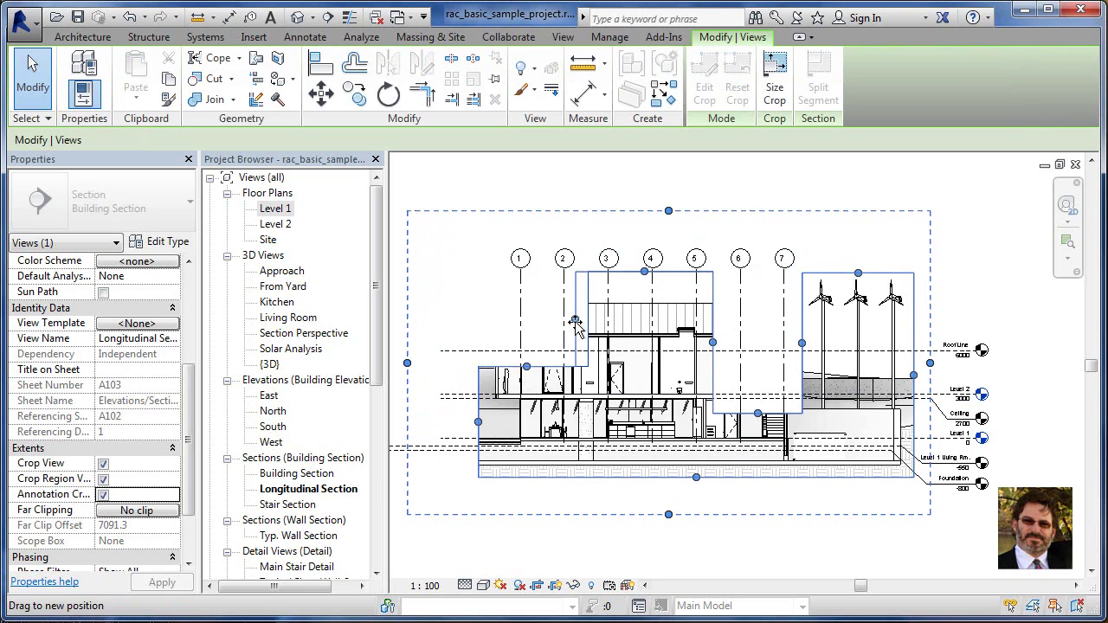
{"action": "left_click_drag", "start_coordinate": [705, 370], "coordinate": [709, 377]}
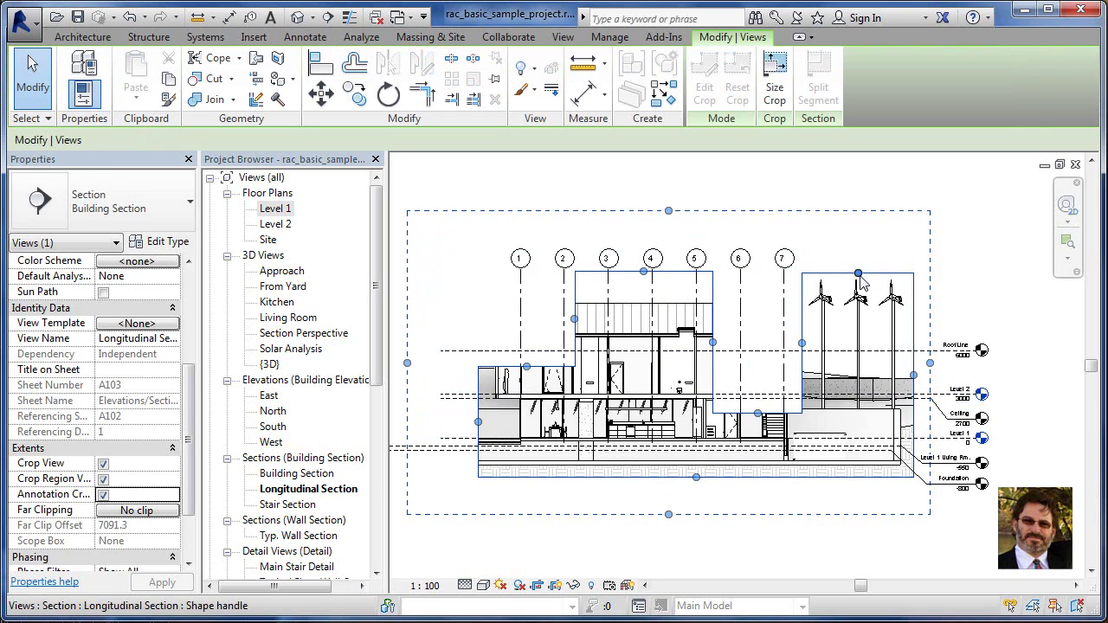
{"action": "left_click_drag", "start_coordinate": [857, 274], "coordinate": [860, 259]}
{"action": "left_click_drag", "start_coordinate": [996, 272], "coordinate": [997, 274]}
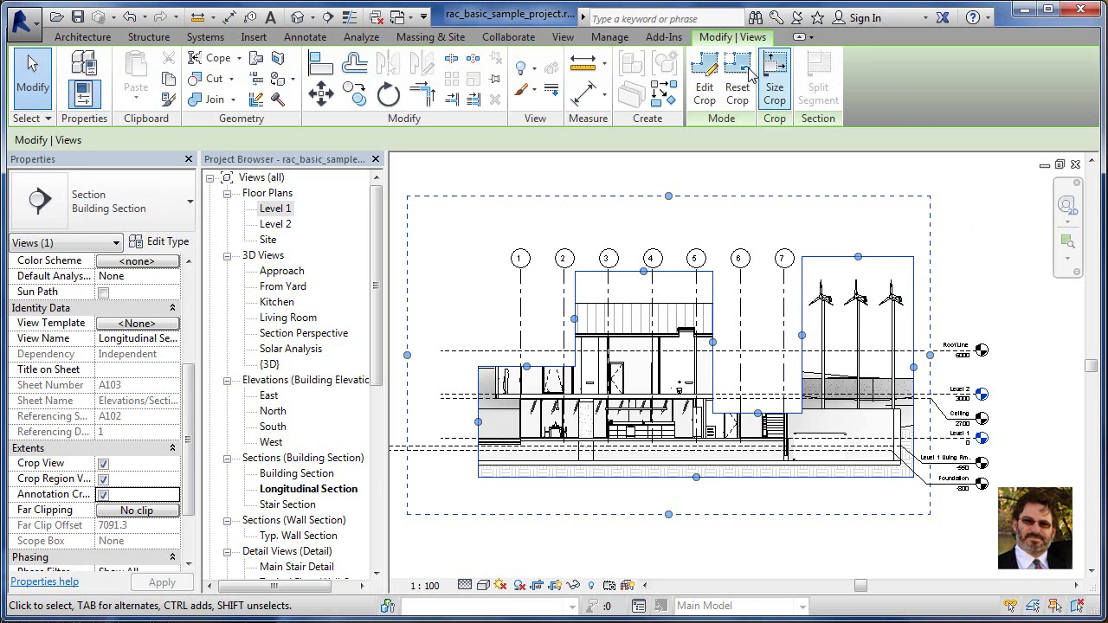
Edit the crop profile and lower the horizontal line above the wind turbines to below their rotors, finishing the sketch.
{"action": "left_click", "coordinate": [706, 91]}
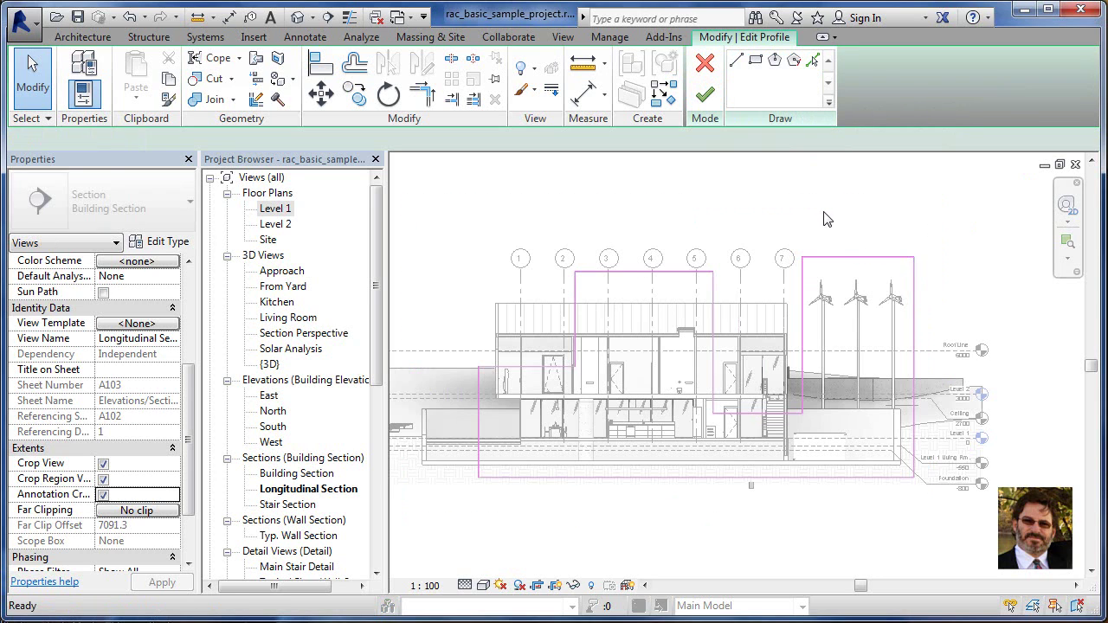
{"action": "left_click", "coordinate": [841, 257]}
{"action": "left_click_drag", "start_coordinate": [844, 272], "coordinate": [849, 328]}
{"action": "left_click", "coordinate": [952, 258]}
{"action": "left_click", "coordinate": [704, 95]}
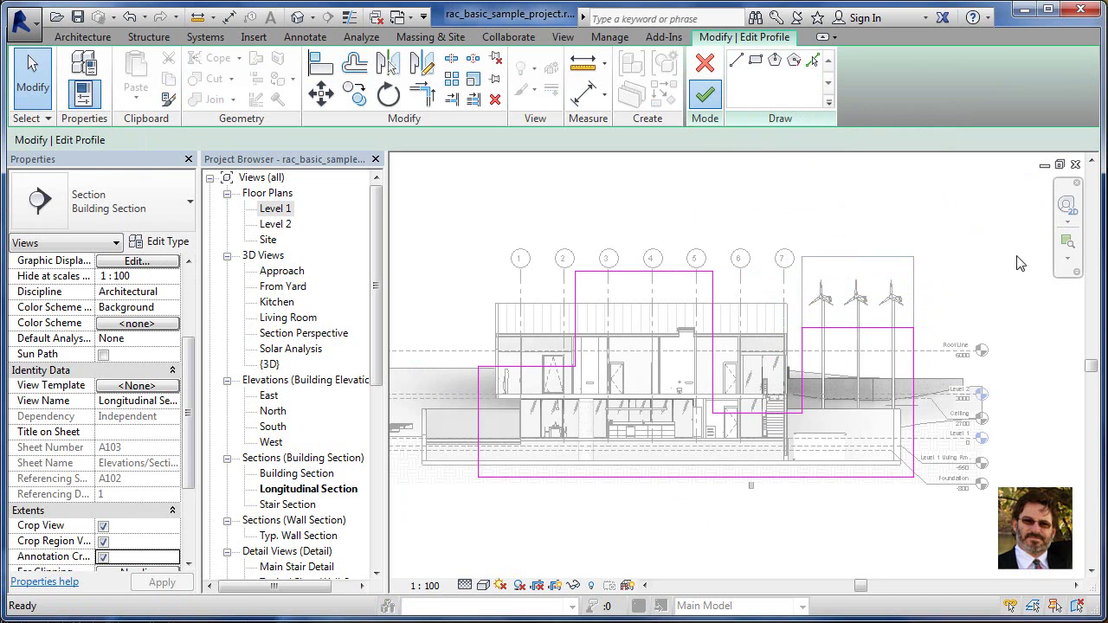
{"action": "left_click", "coordinate": [1019, 323]}
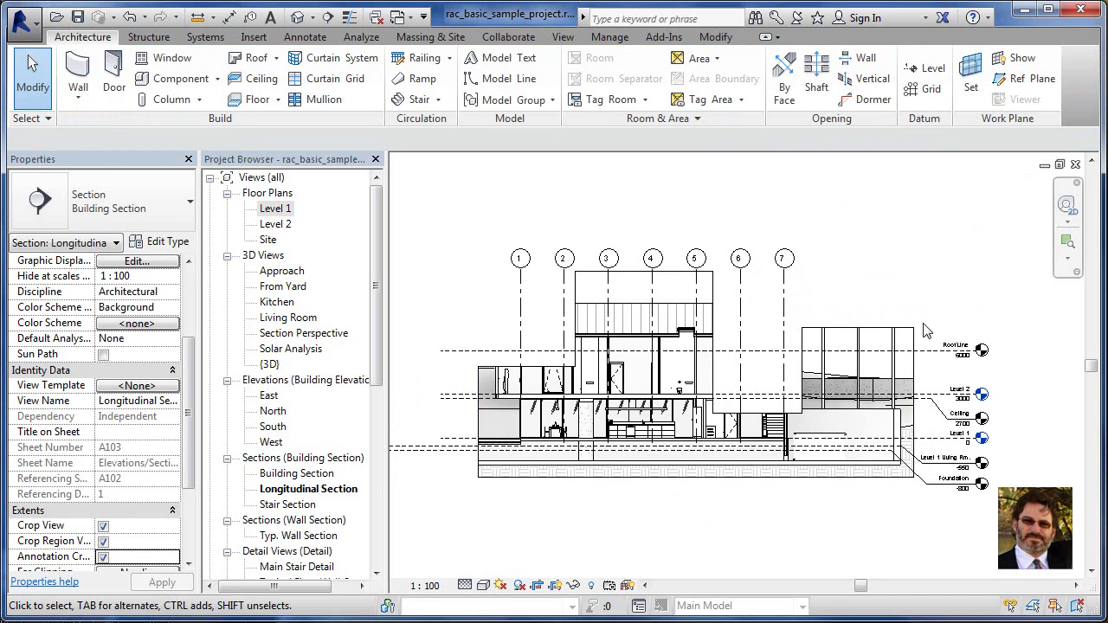
Turn off Annotation Crop for the section and lower the crop region's middle top edge to just above Level 2.
{"action": "left_click", "coordinate": [879, 328]}
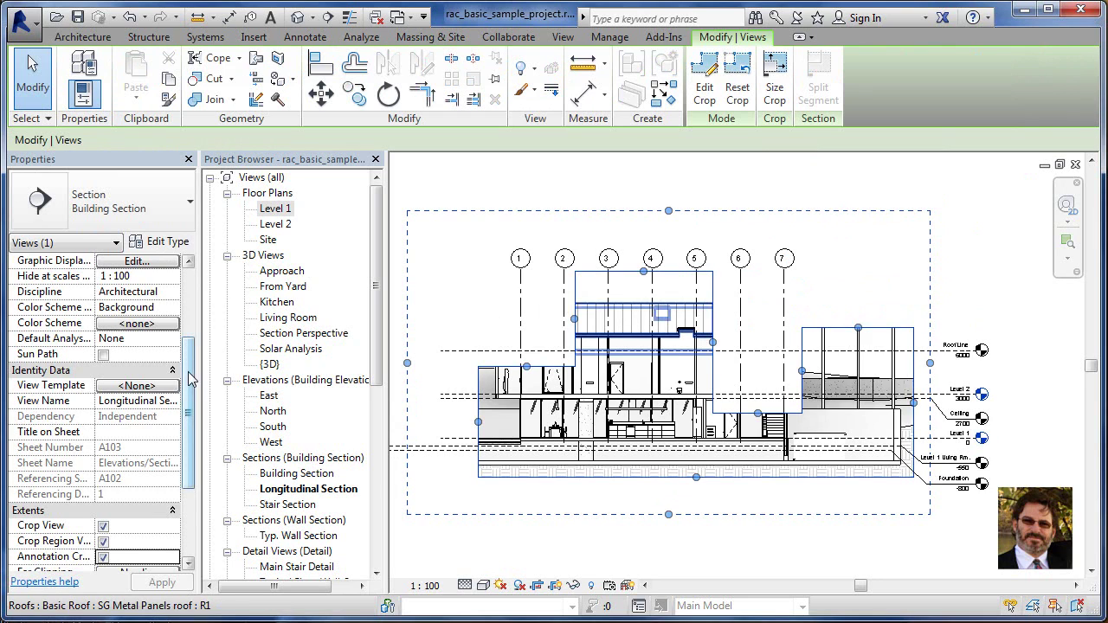
{"action": "scroll", "coordinate": [191, 378], "scroll_direction": "down", "scroll_amount": 3}
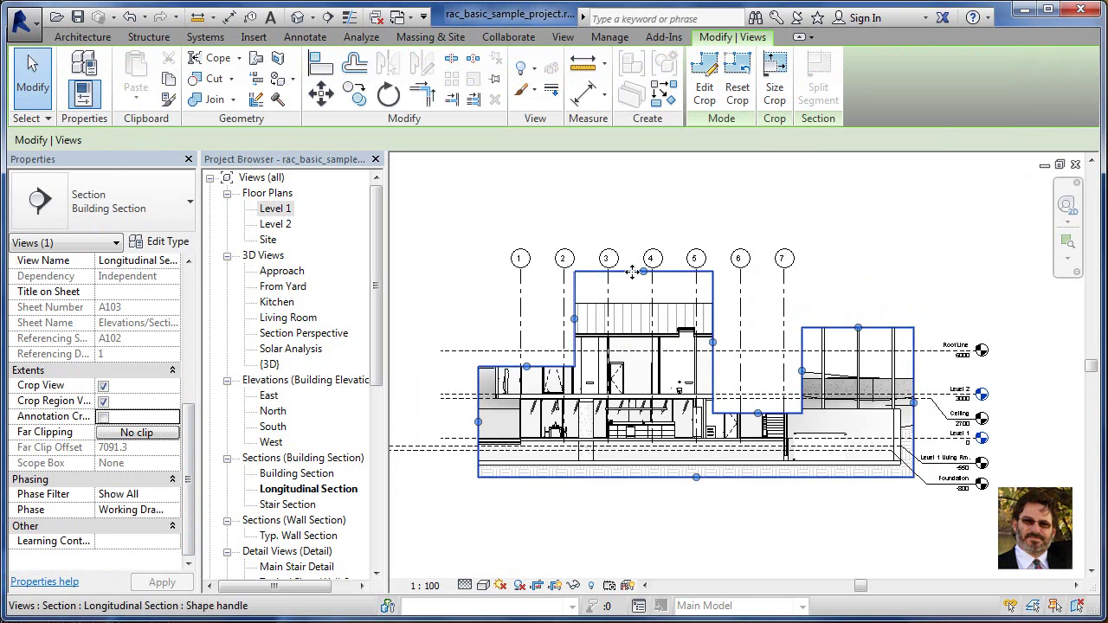
{"action": "left_click_drag", "start_coordinate": [644, 271], "coordinate": [648, 321]}
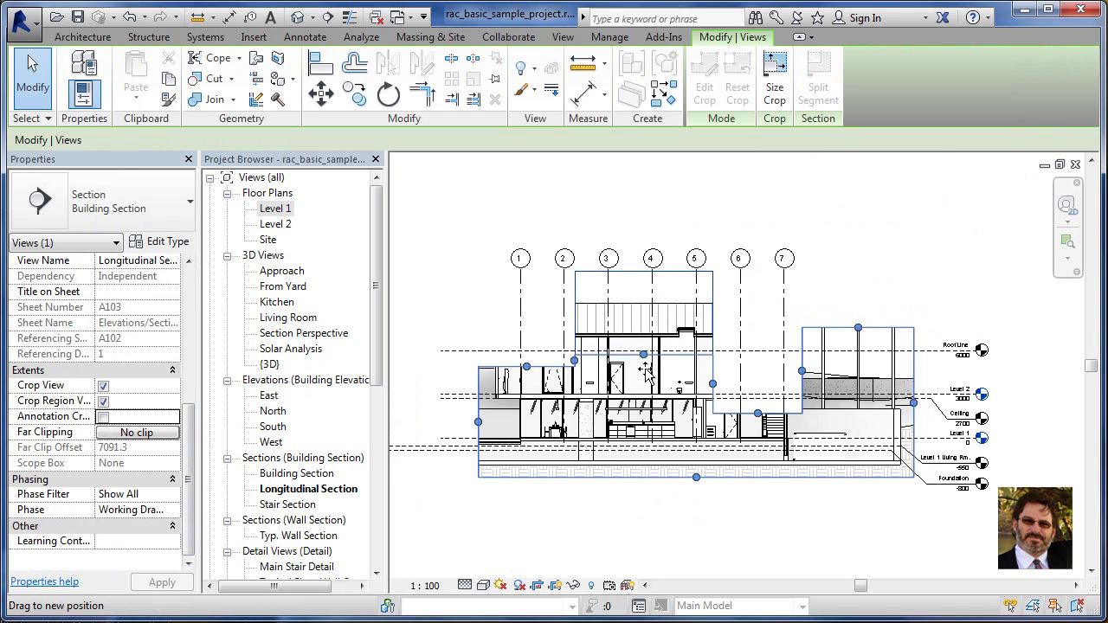
{"action": "left_click", "coordinate": [840, 286]}
Move the left edge of the turbine portion of the crop region to the right and raise its top edge above the rotors.
{"action": "scroll", "coordinate": [803, 355], "scroll_direction": "up", "scroll_amount": 3}
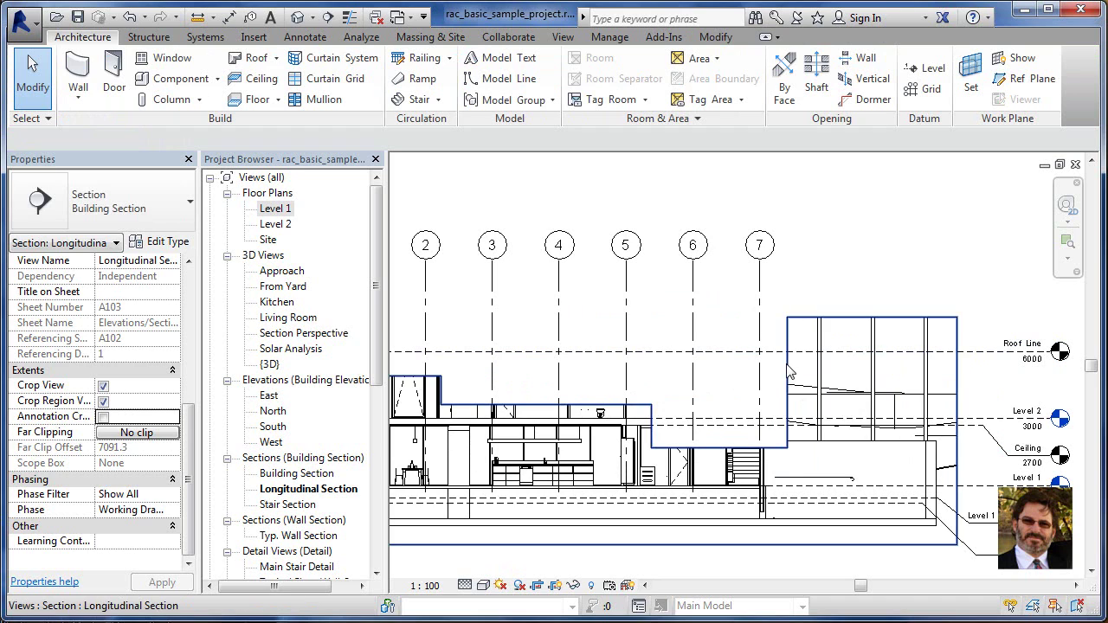
{"action": "left_click", "coordinate": [789, 395]}
{"action": "left_click_drag", "start_coordinate": [805, 384], "coordinate": [826, 387]}
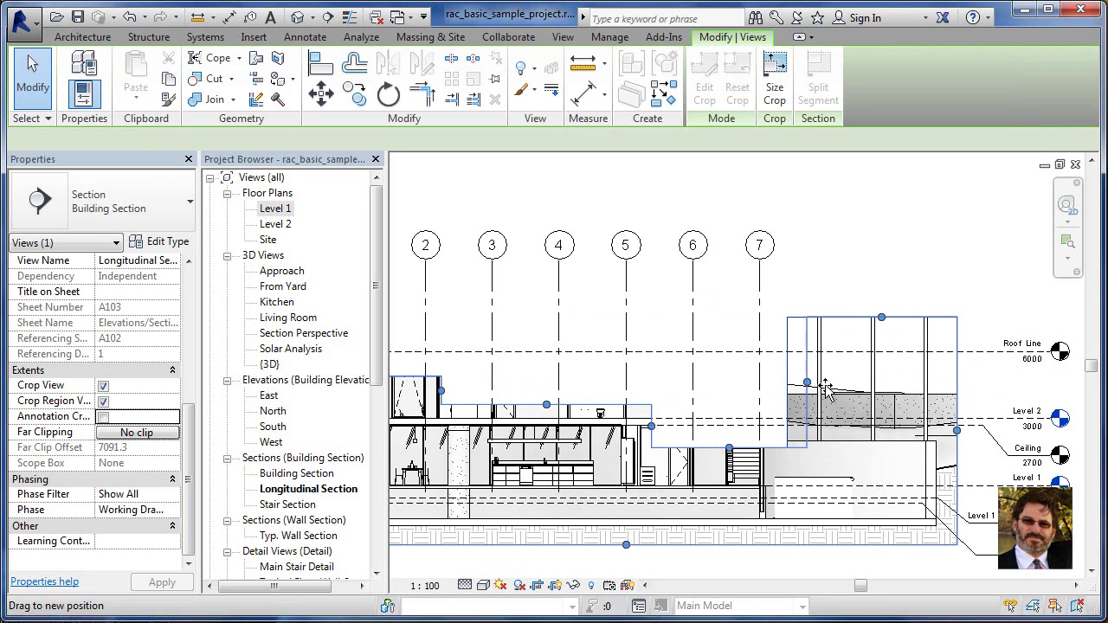
{"action": "left_click_drag", "start_coordinate": [891, 319], "coordinate": [900, 254]}
{"action": "left_click", "coordinate": [920, 223]}
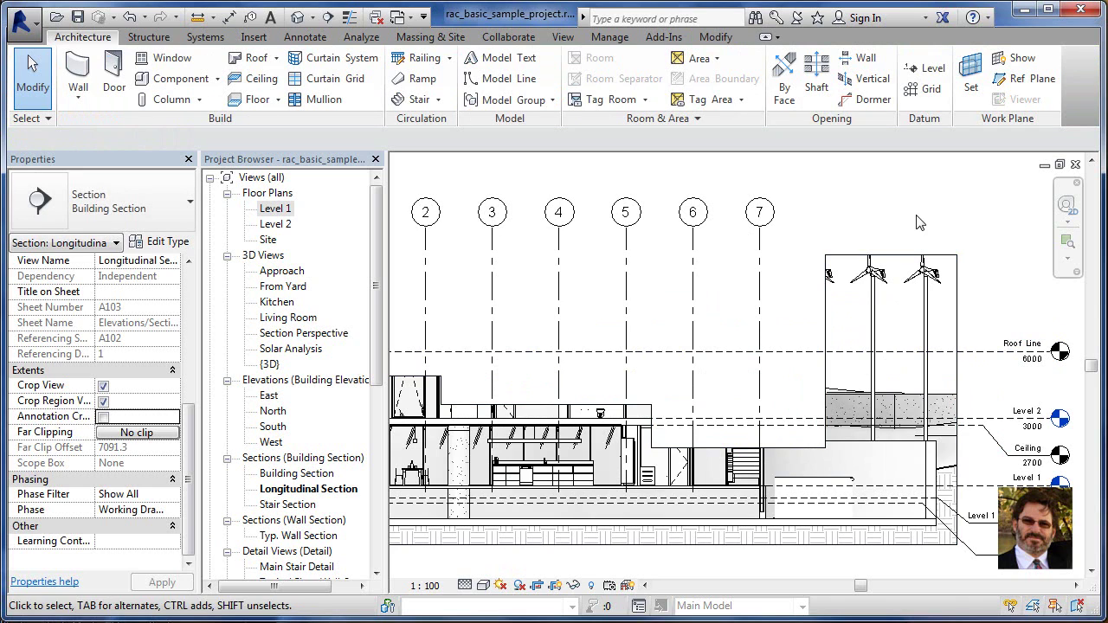
{"action": "scroll", "coordinate": [717, 365], "scroll_direction": "down", "scroll_amount": 3}
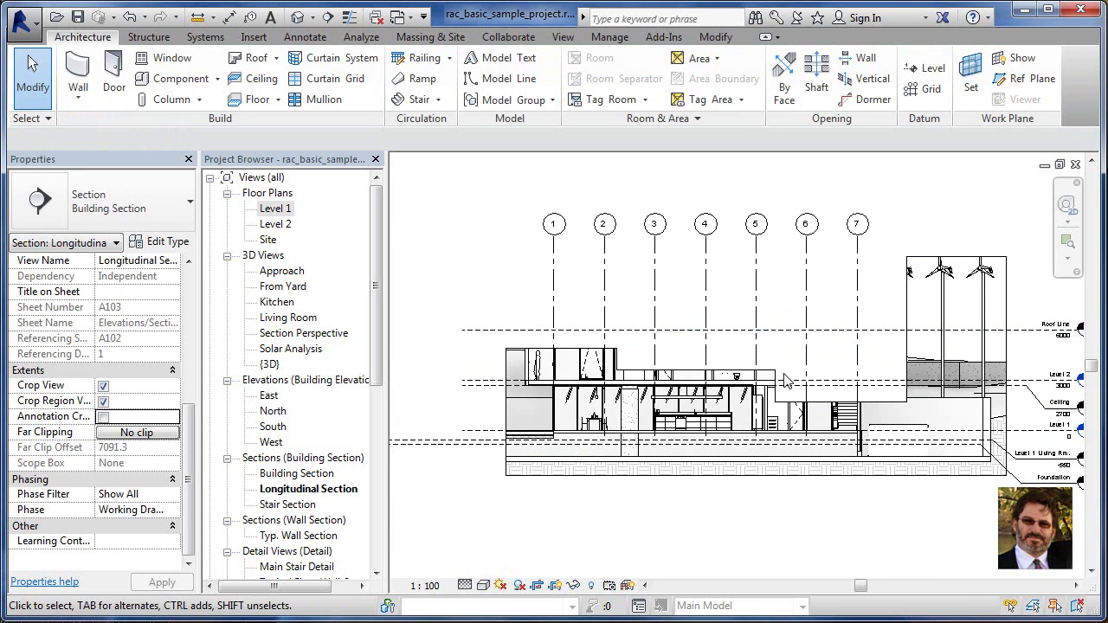
Examine the crop region's model size and annotation crop offsets in the Crop Region Size settings without changing them.
{"action": "left_click", "coordinate": [645, 476]}
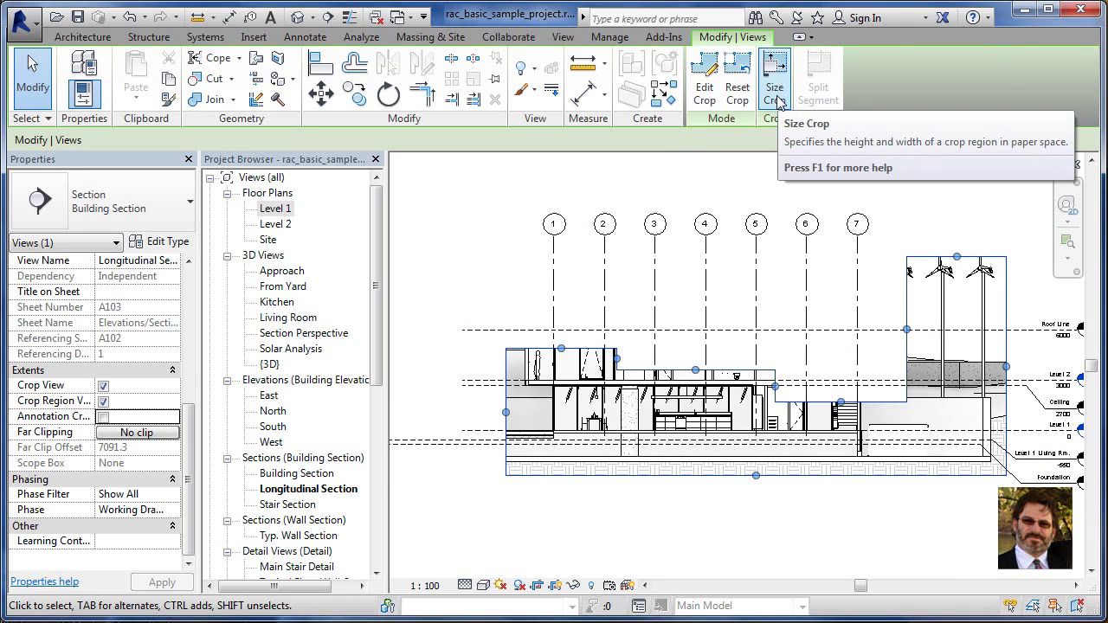
{"action": "left_click", "coordinate": [775, 94]}
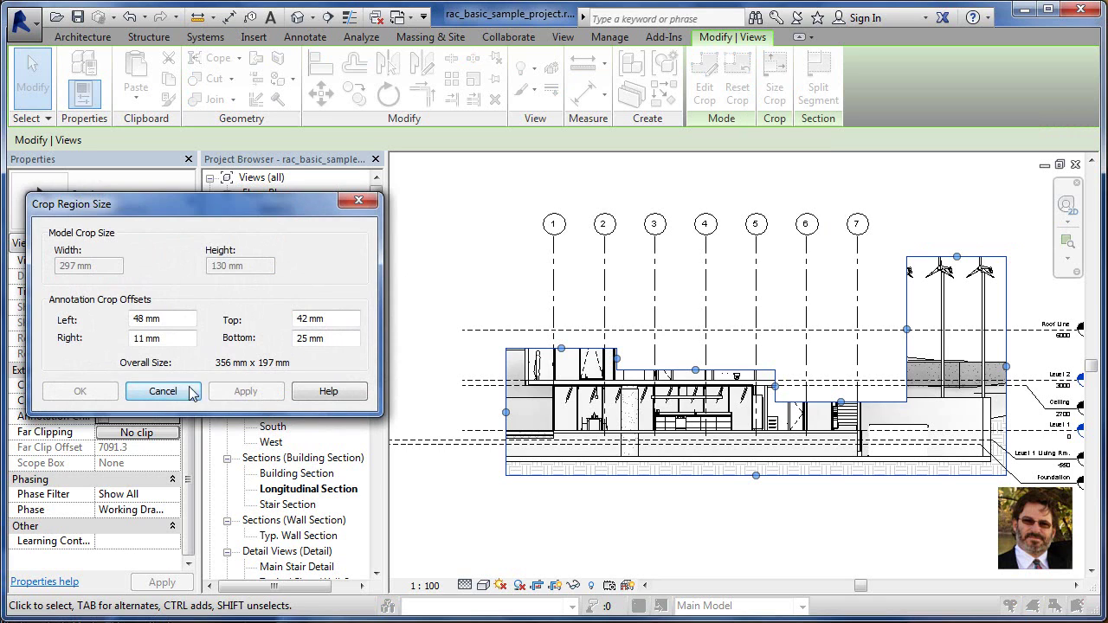
{"action": "left_click", "coordinate": [163, 391]}
{"action": "left_click", "coordinate": [510, 289]}
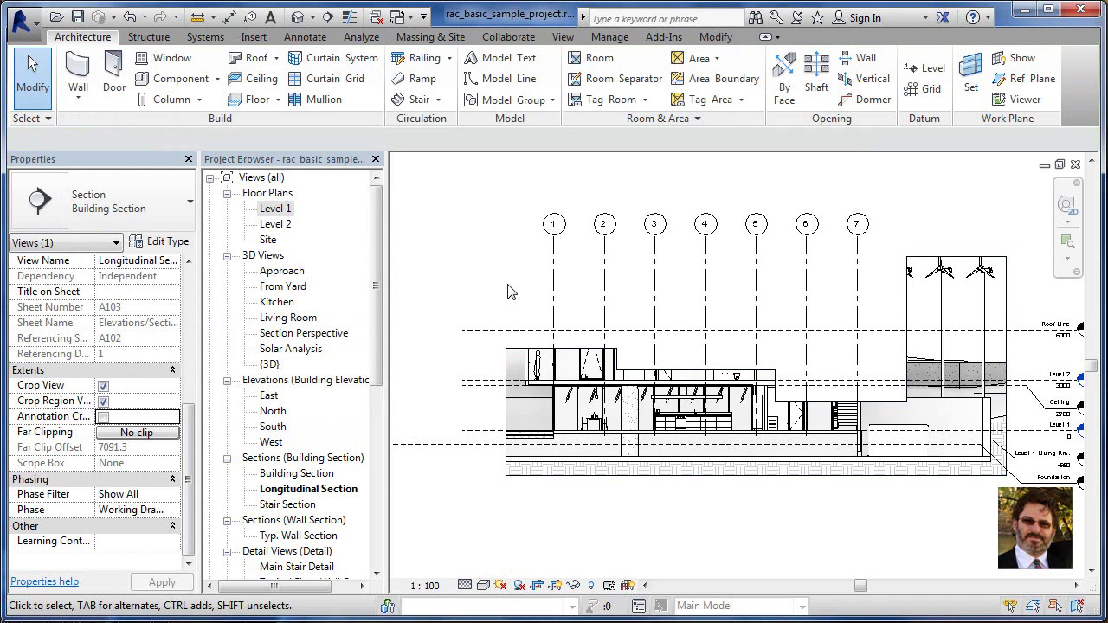
{"action": "mouse_move", "coordinate": [540, 294]}
{"action": "middle_mouse_down"}
{"action": "mouse_move", "coordinate": [524, 321]}
{"action": "mouse_move", "coordinate": [515, 314]}
{"action": "middle_mouse_up"}
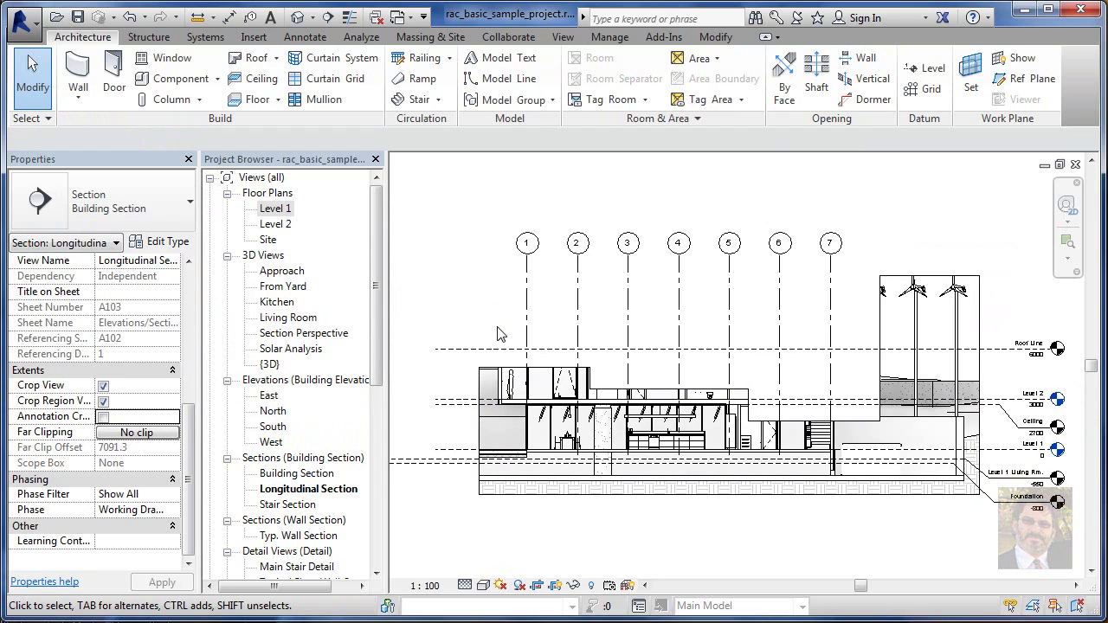